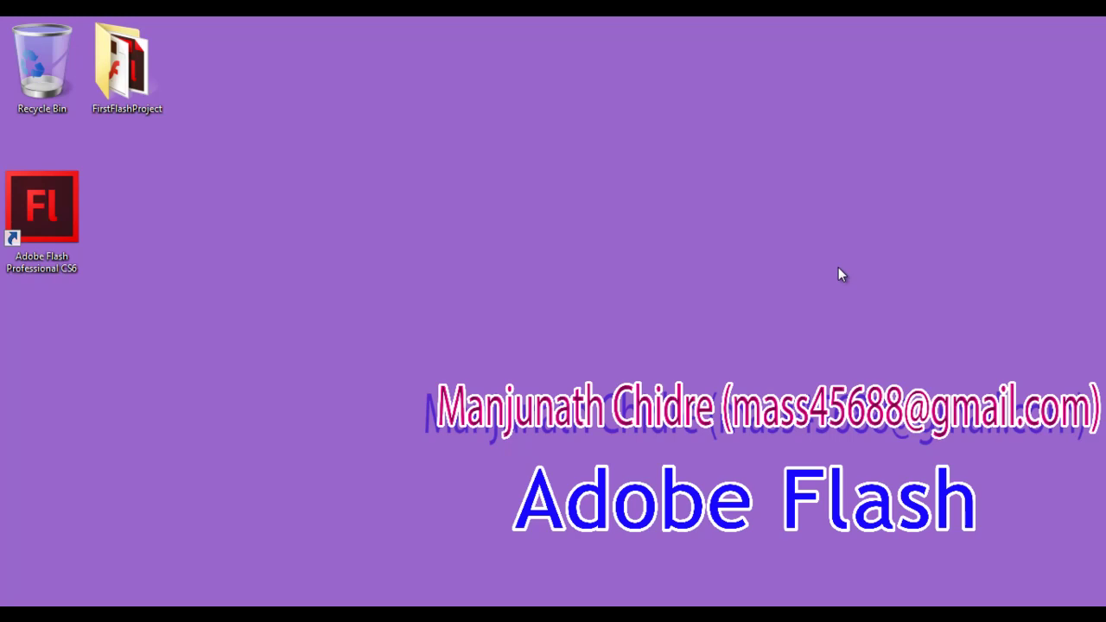
Review the panel docking notes, then open FirstFlashProject.fla from its Explorer folder in Flash.
{"action": "left_click", "coordinate": [283, 604]}
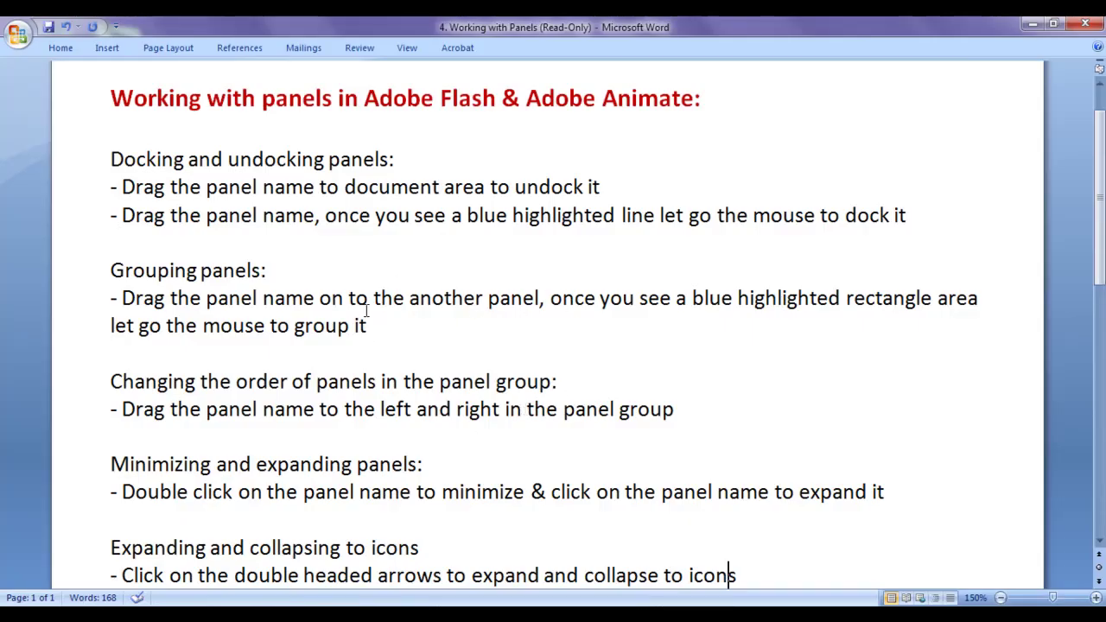
{"action": "left_click_drag", "start_coordinate": [262, 101], "coordinate": [695, 97]}
{"action": "left_click", "coordinate": [414, 135]}
{"action": "left_click", "coordinate": [554, 136]}
{"action": "left_click", "coordinate": [694, 149]}
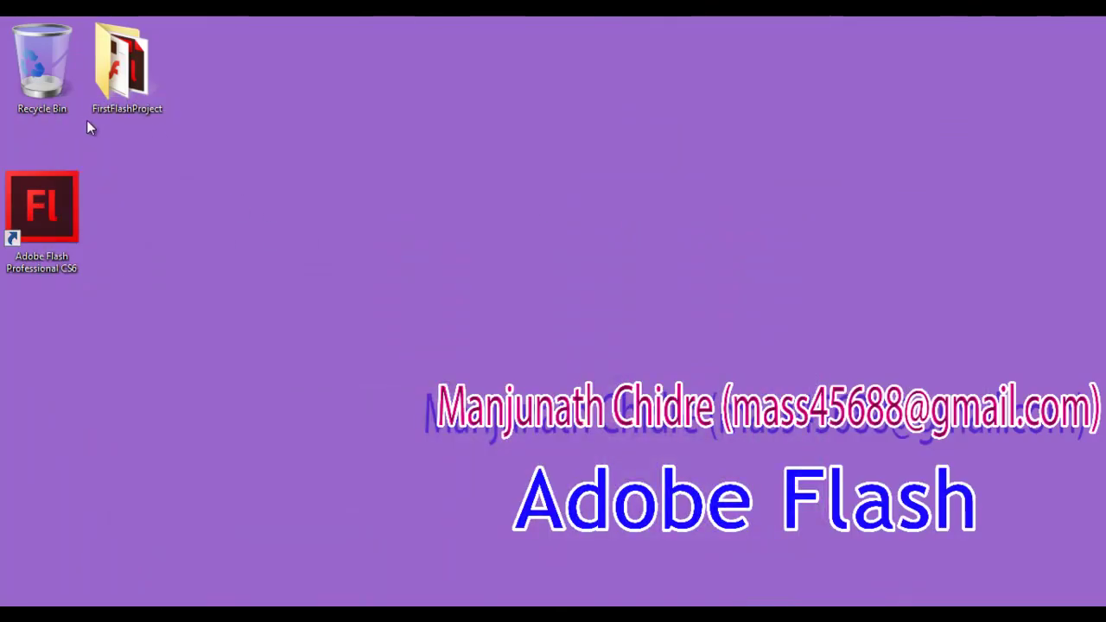
{"action": "double_click", "coordinate": [144, 97]}
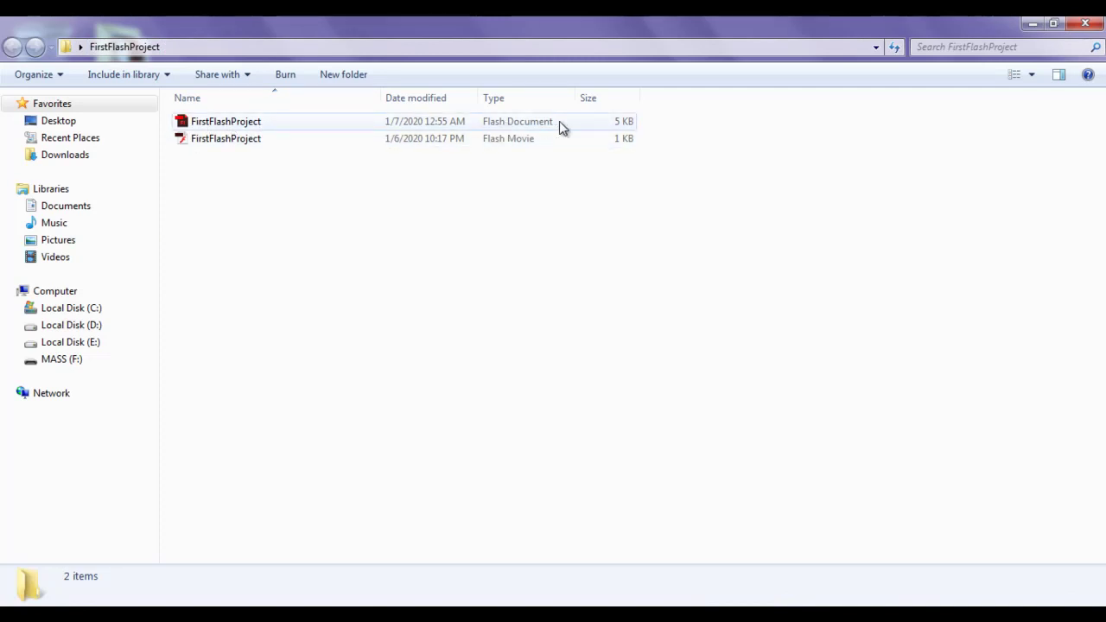
{"action": "double_click", "coordinate": [259, 122]}
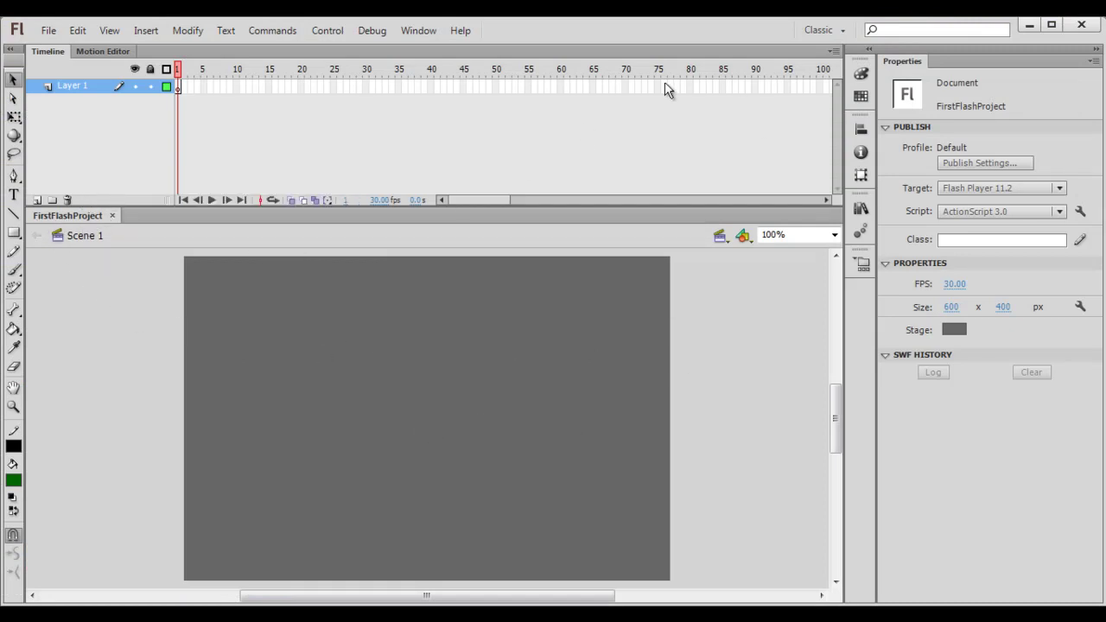
{"action": "left_click", "coordinate": [853, 32]}
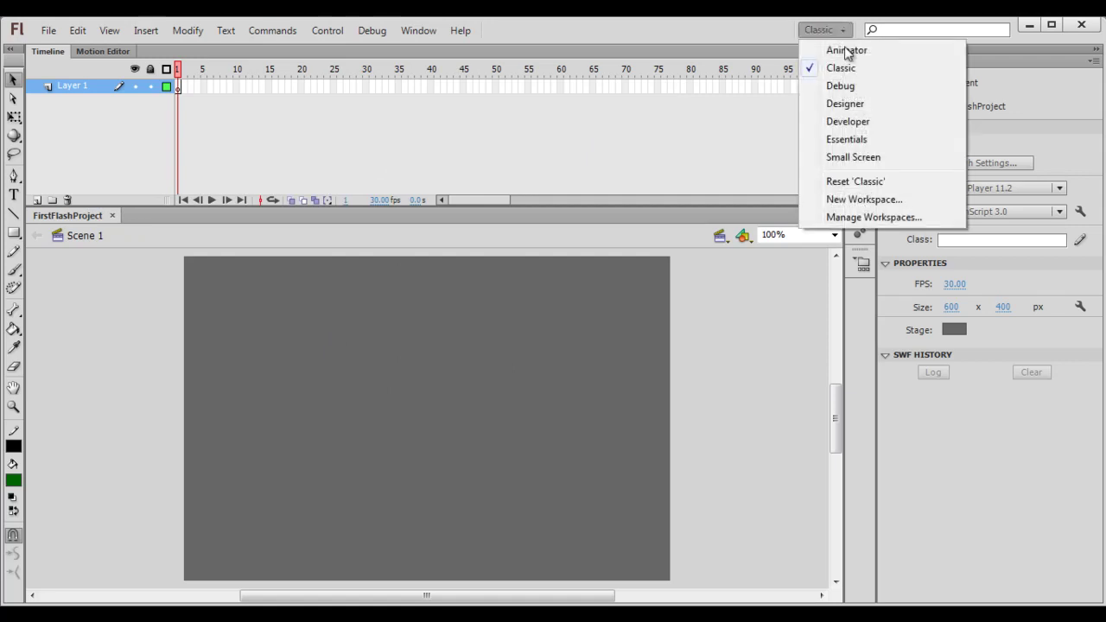
{"action": "left_click", "coordinate": [842, 67]}
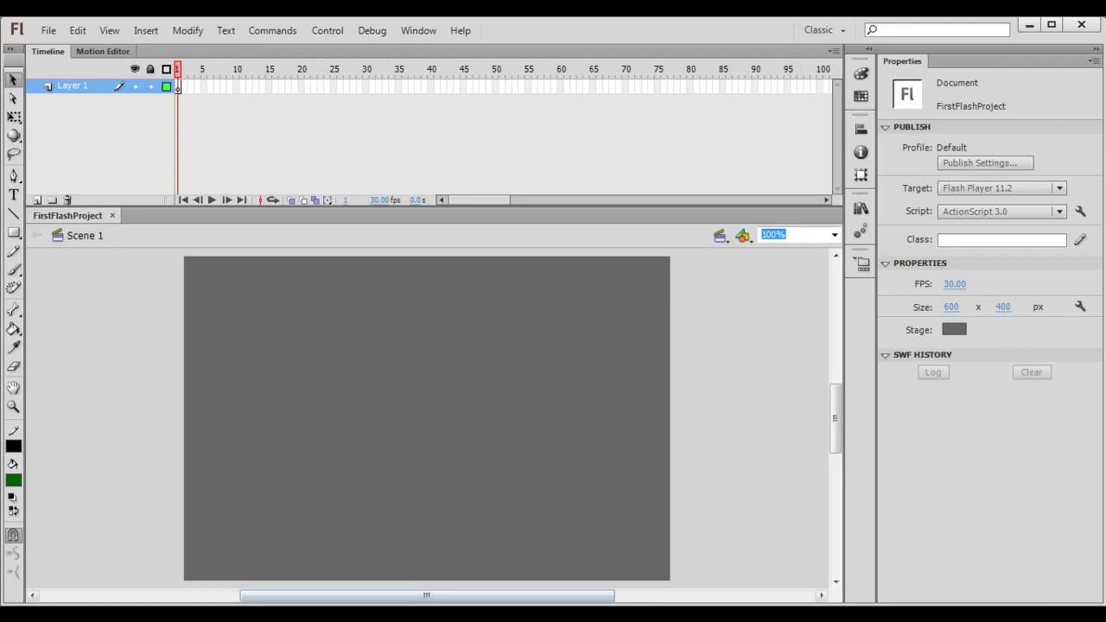
{"action": "key", "text": "alt+Tab"}
{"action": "left_click_drag", "start_coordinate": [107, 159], "coordinate": [395, 159]}
{"action": "left_click", "coordinate": [125, 187]}
{"action": "left_click_drag", "start_coordinate": [121, 187], "coordinate": [622, 212]}
{"action": "left_click", "coordinate": [320, 187]}
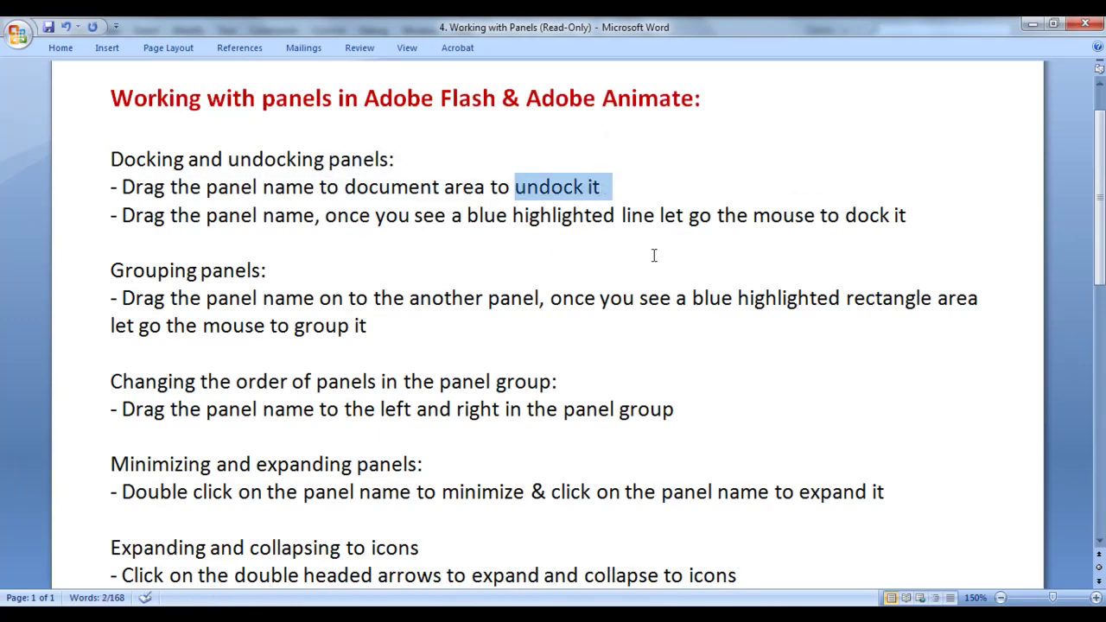
{"action": "key", "text": "alt+Tab"}
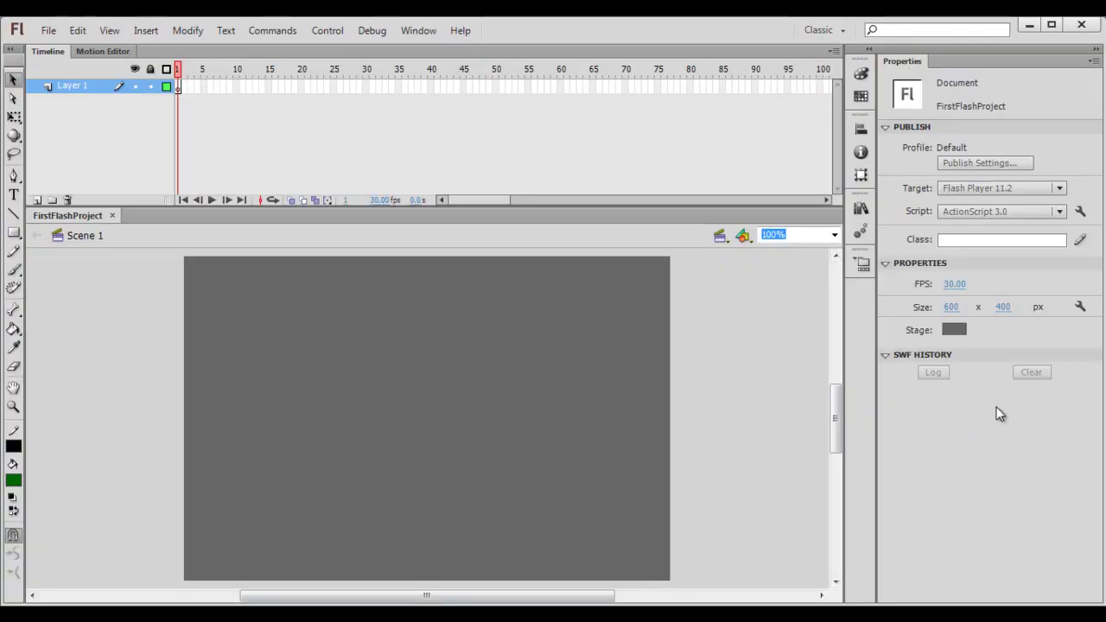
Pull the Properties panel out of the right dock and position it floating over the stage.
{"action": "left_click_drag", "start_coordinate": [902, 61], "coordinate": [523, 289]}
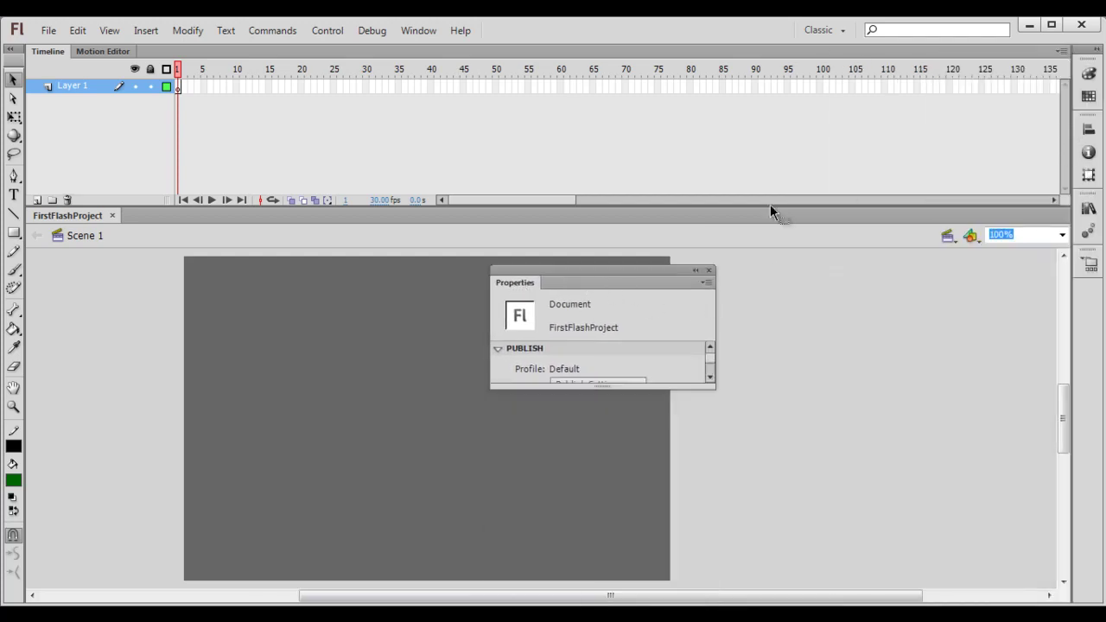
{"action": "left_click_drag", "start_coordinate": [611, 286], "coordinate": [571, 293]}
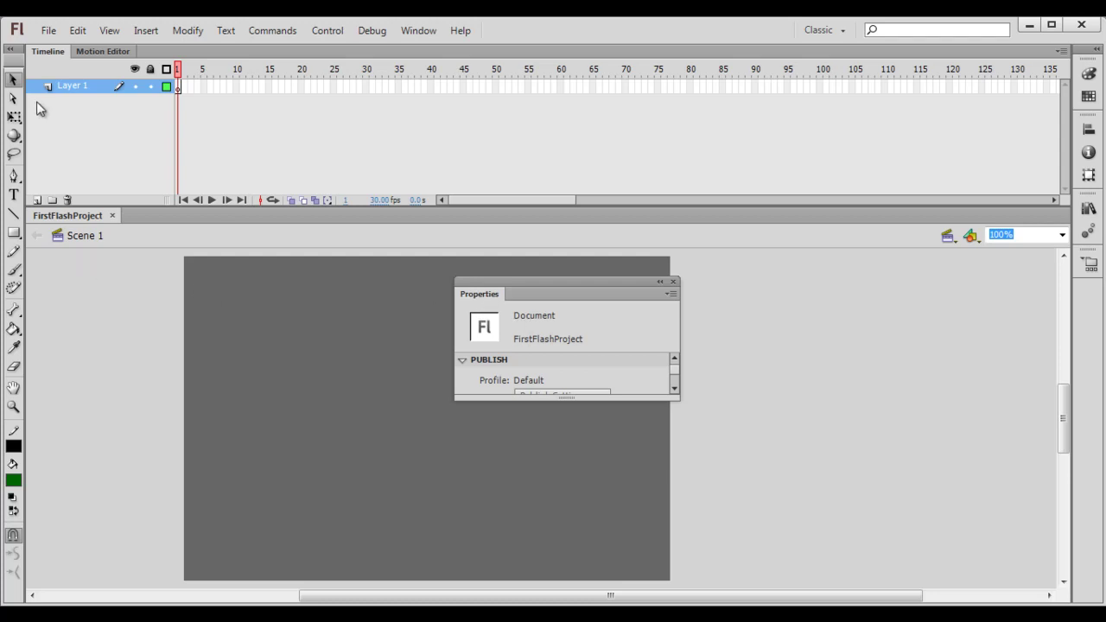
{"action": "key", "text": "alt+Tab"}
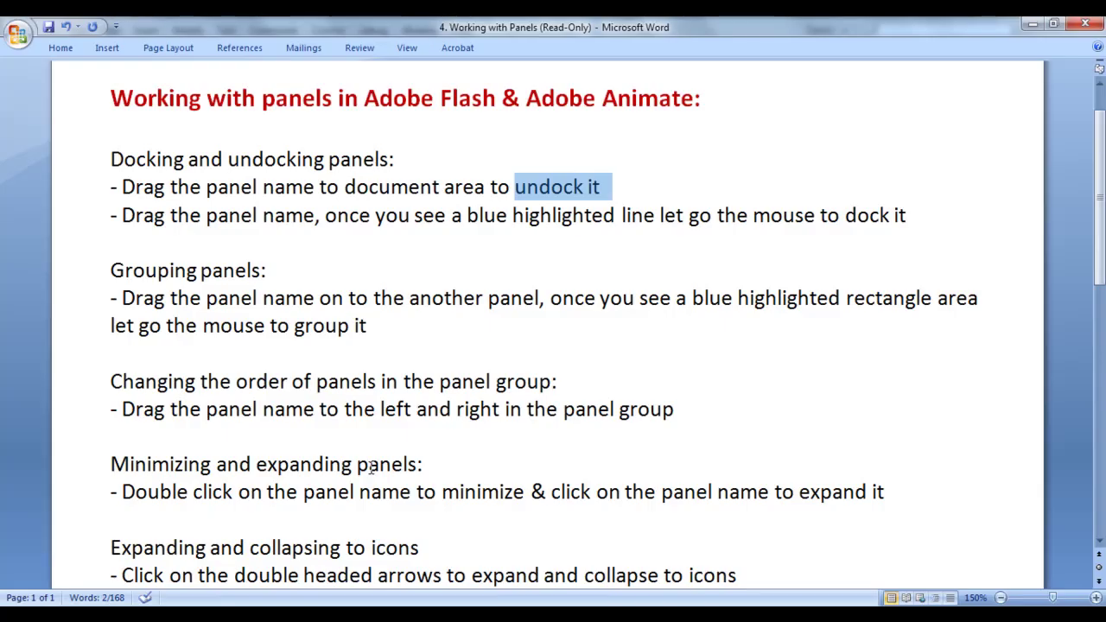
{"action": "left_click_drag", "start_coordinate": [122, 218], "coordinate": [806, 216]}
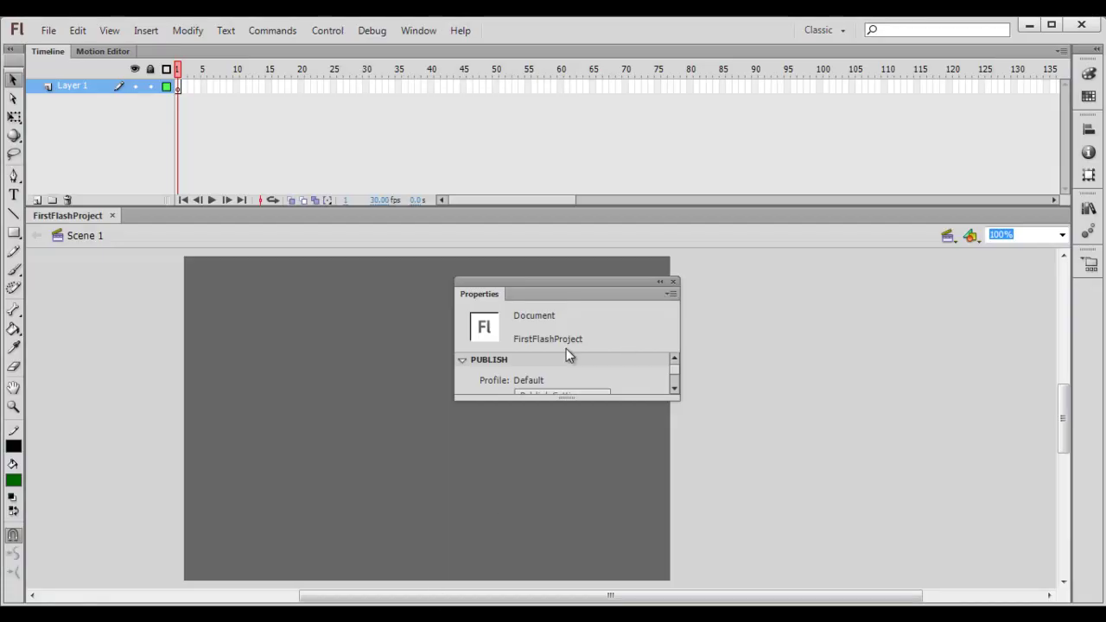
Dock the Properties panel along the left edge, then move it to the right-side dock.
{"action": "left_click_drag", "start_coordinate": [487, 301], "coordinate": [36, 280]}
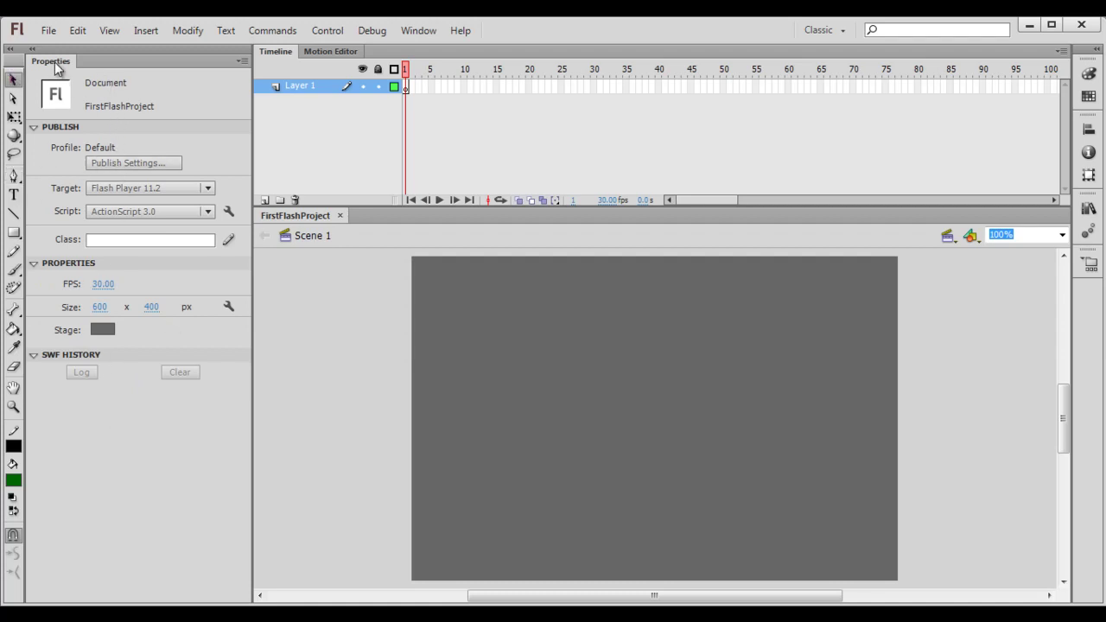
{"action": "left_click_drag", "start_coordinate": [53, 68], "coordinate": [541, 313]}
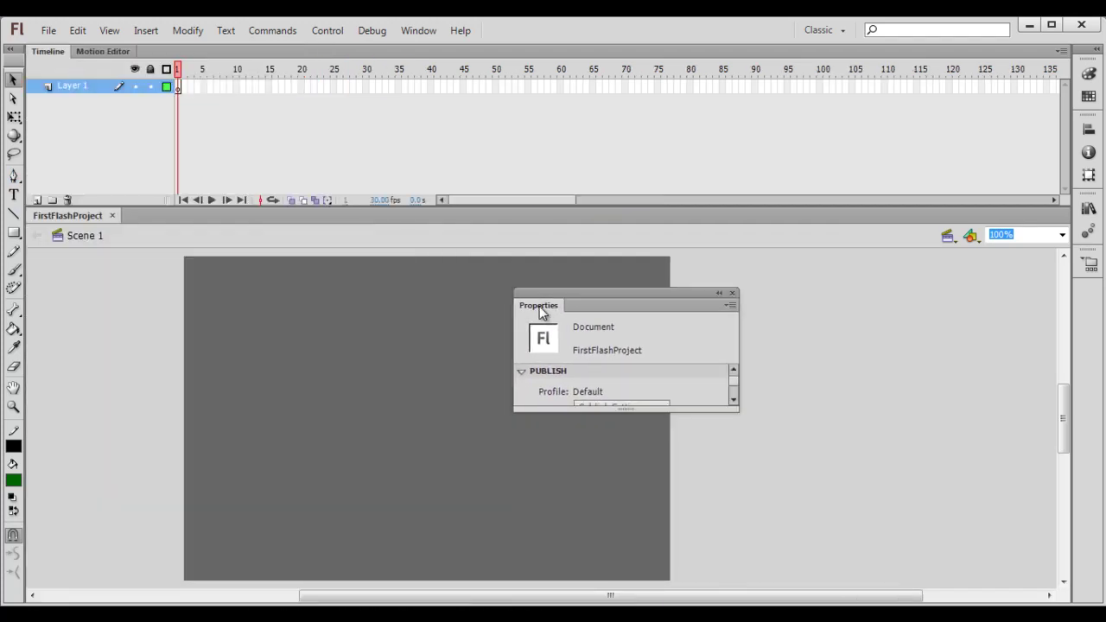
{"action": "left_click_drag", "start_coordinate": [535, 308], "coordinate": [1066, 306]}
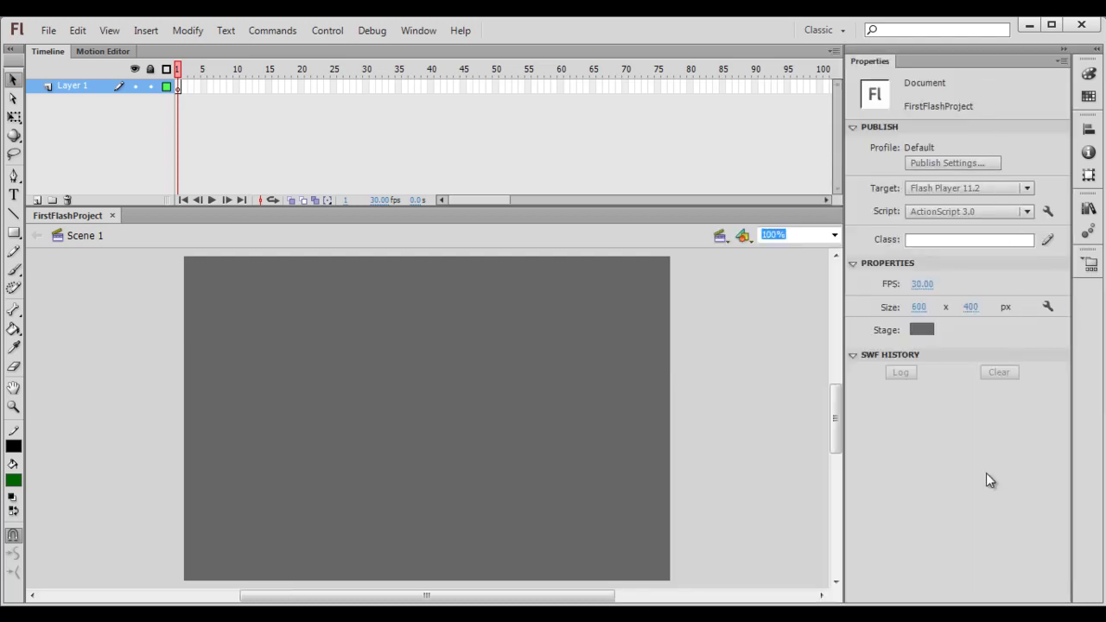
Re-dock Properties as its own column beside the panel icons and switch to the Word notes.
{"action": "left_click_drag", "start_coordinate": [873, 61], "coordinate": [649, 314]}
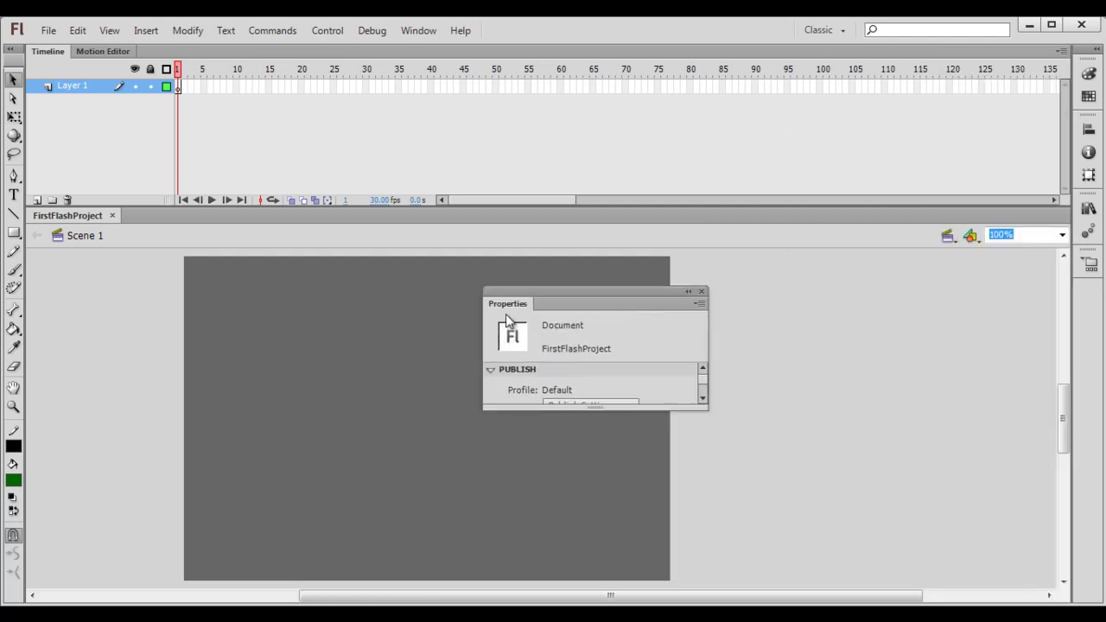
{"action": "left_click_drag", "start_coordinate": [494, 302], "coordinate": [1102, 299]}
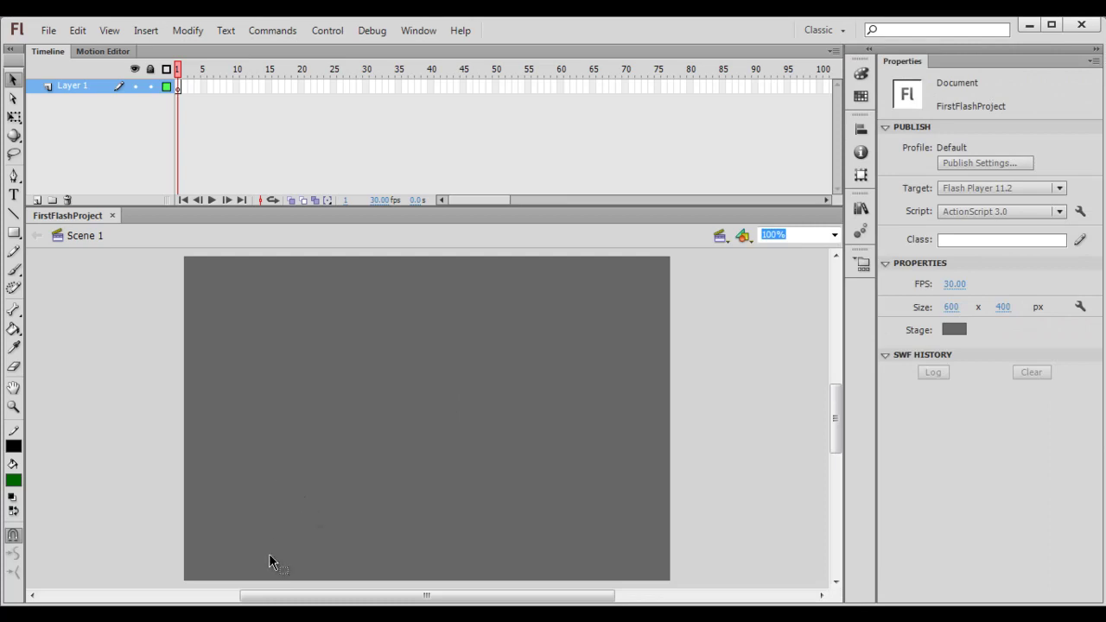
{"action": "key", "text": "alt+Tab"}
Look over the Grouping panels heading in the Word notes, then return to Flash.
{"action": "left_click", "coordinate": [92, 277]}
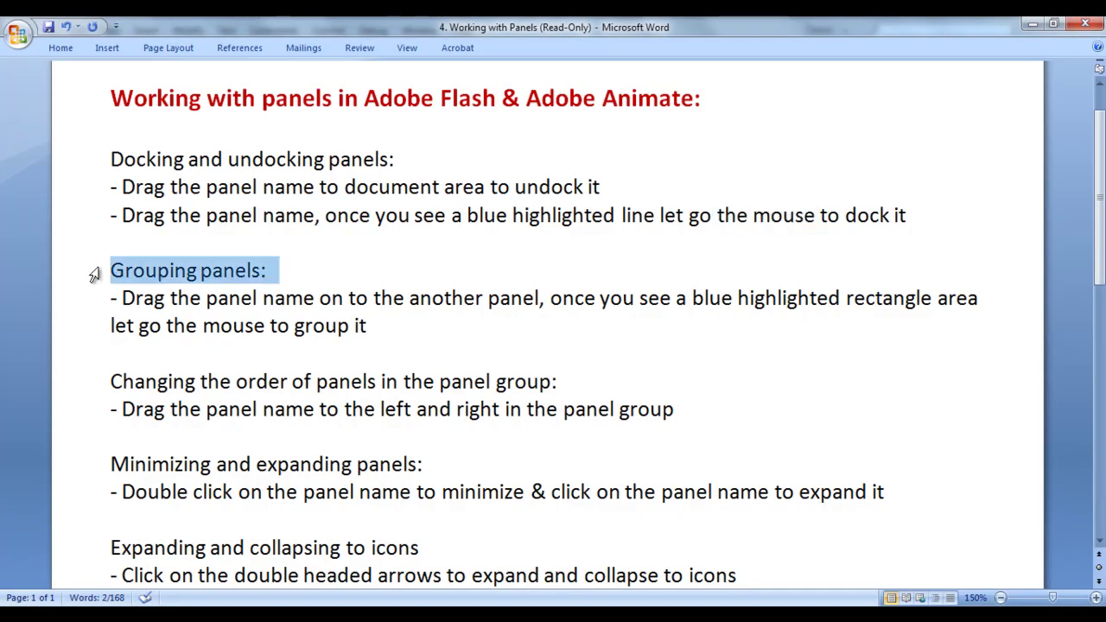
{"action": "left_click", "coordinate": [302, 282]}
{"action": "key", "text": "alt+Tab"}
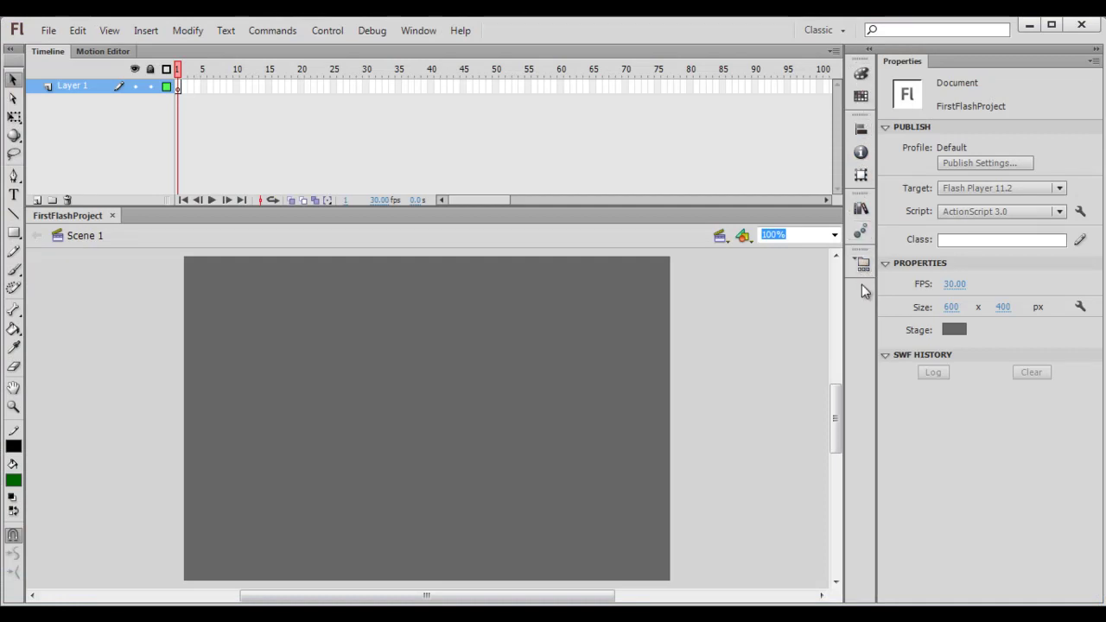
Expand the docked panels and drag the Color and Swatches panels out to float over the stage.
{"action": "left_click", "coordinate": [872, 51]}
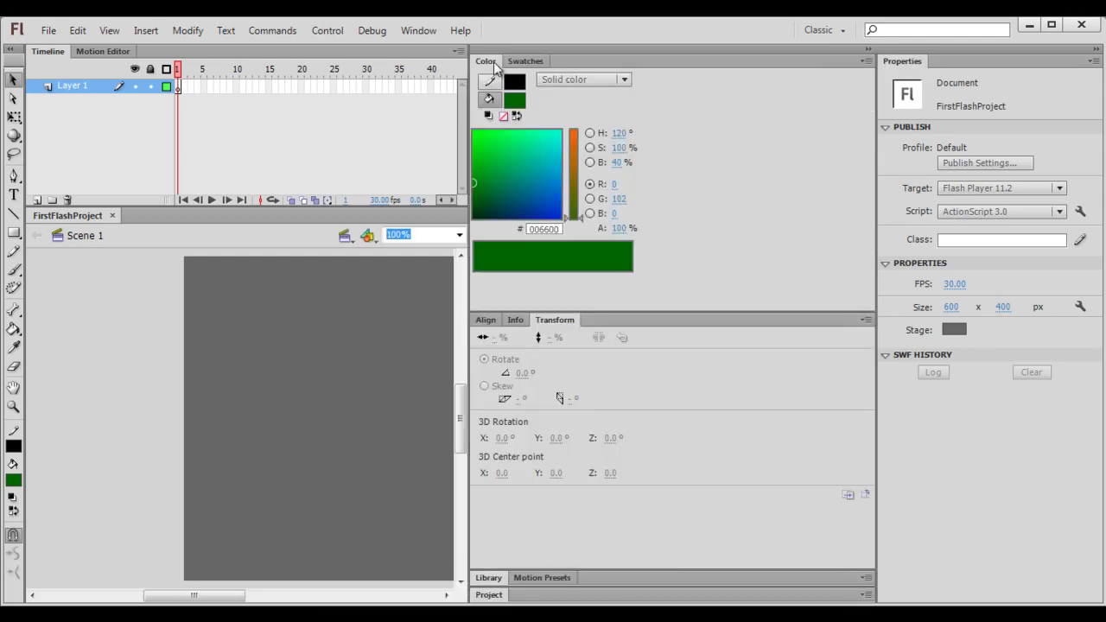
{"action": "left_click", "coordinate": [525, 61]}
{"action": "left_click", "coordinate": [486, 61]}
{"action": "left_click_drag", "start_coordinate": [485, 62], "coordinate": [132, 307]}
{"action": "left_click_drag", "start_coordinate": [500, 67], "coordinate": [373, 321]}
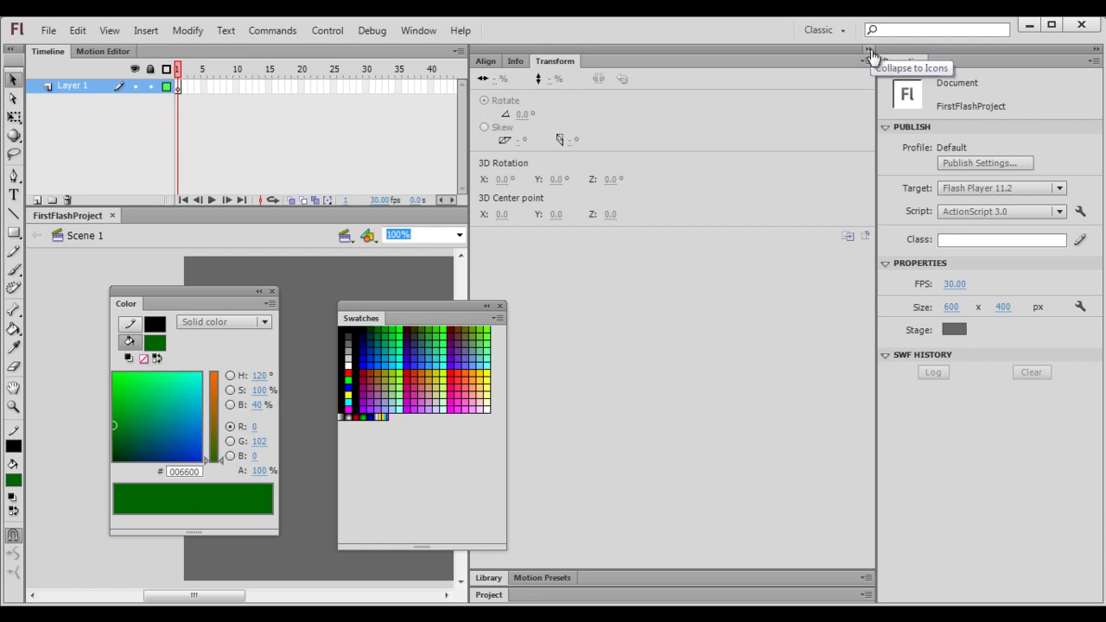
Collapse the remaining docked panels to icons and shift the floating Swatches and Color panels right.
{"action": "left_click", "coordinate": [871, 55]}
{"action": "left_click_drag", "start_coordinate": [426, 322], "coordinate": [627, 292]}
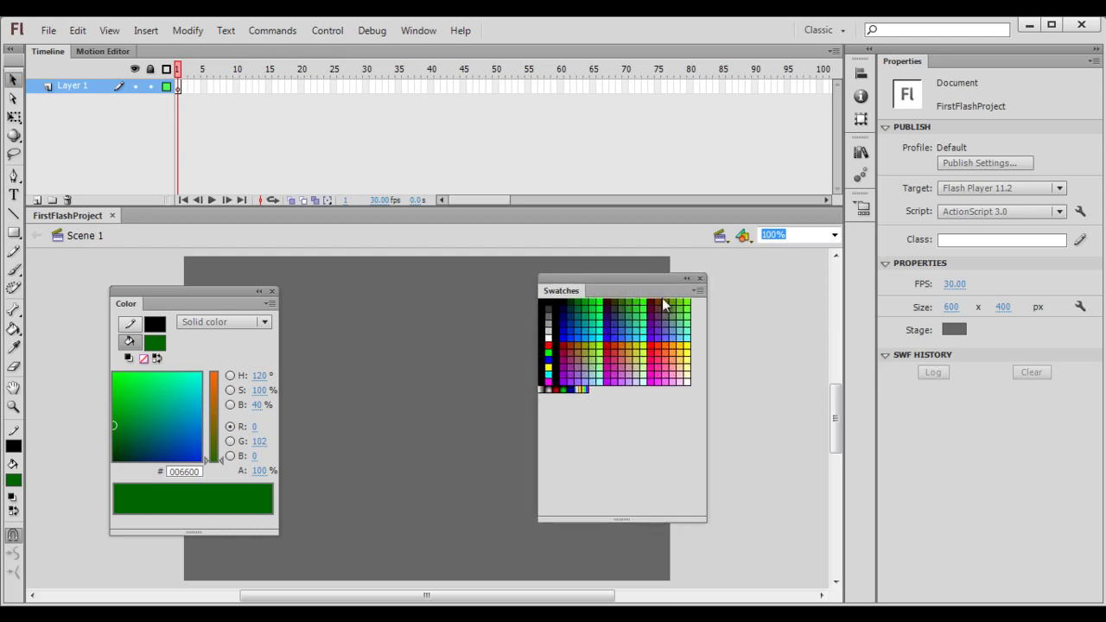
{"action": "left_click_drag", "start_coordinate": [221, 300], "coordinate": [362, 291]}
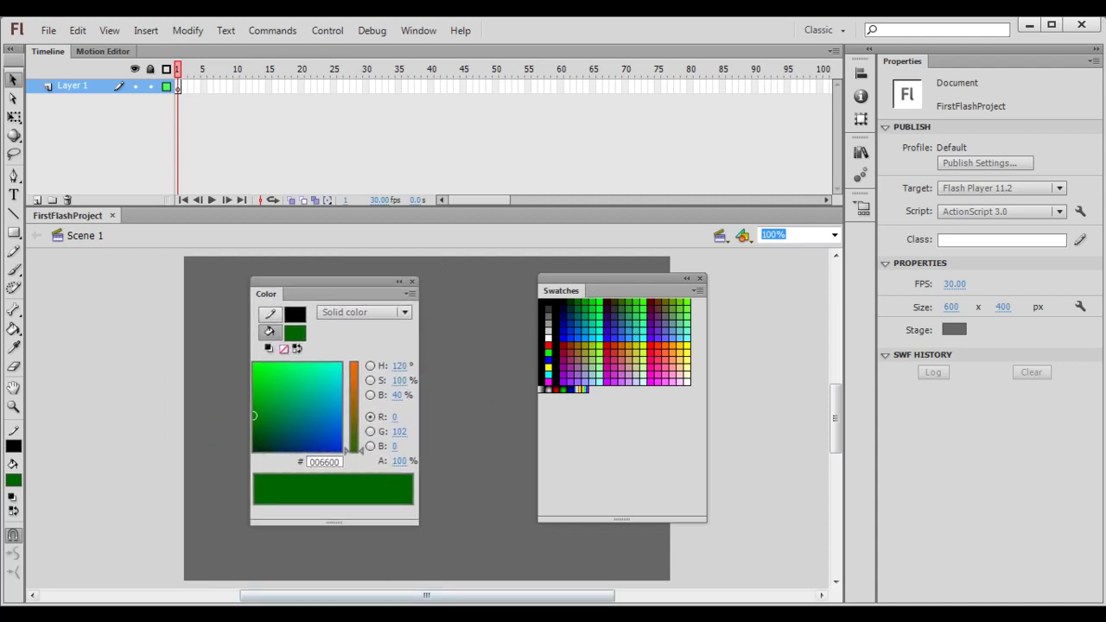
Read the Word notes on grouping panels, then drag Swatches over the Color panel in Flash.
{"action": "key", "text": "alt+Tab"}
{"action": "left_click_drag", "start_coordinate": [122, 298], "coordinate": [318, 298]}
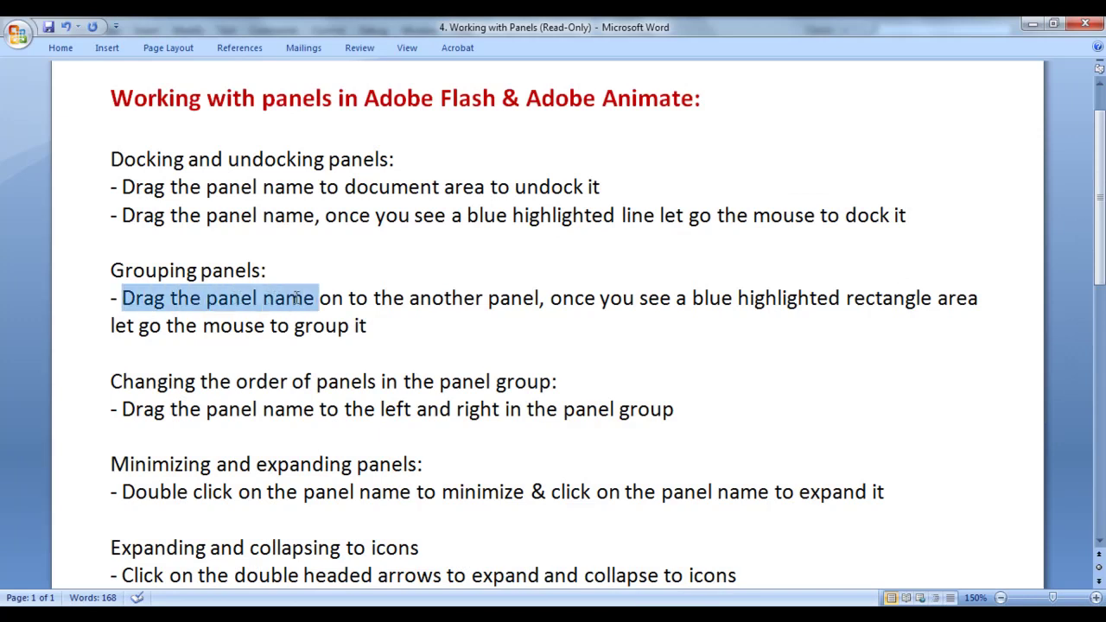
{"action": "left_click_drag", "start_coordinate": [411, 298], "coordinate": [520, 300]}
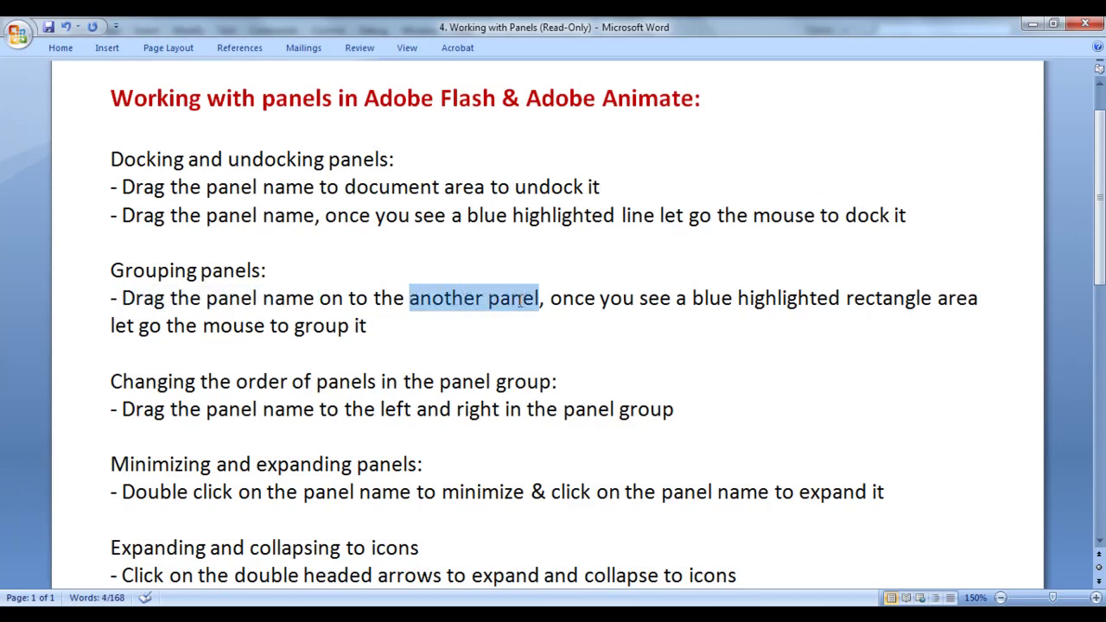
{"action": "left_click_drag", "start_coordinate": [692, 298], "coordinate": [980, 300]}
{"action": "left_click_drag", "start_coordinate": [112, 325], "coordinate": [473, 345]}
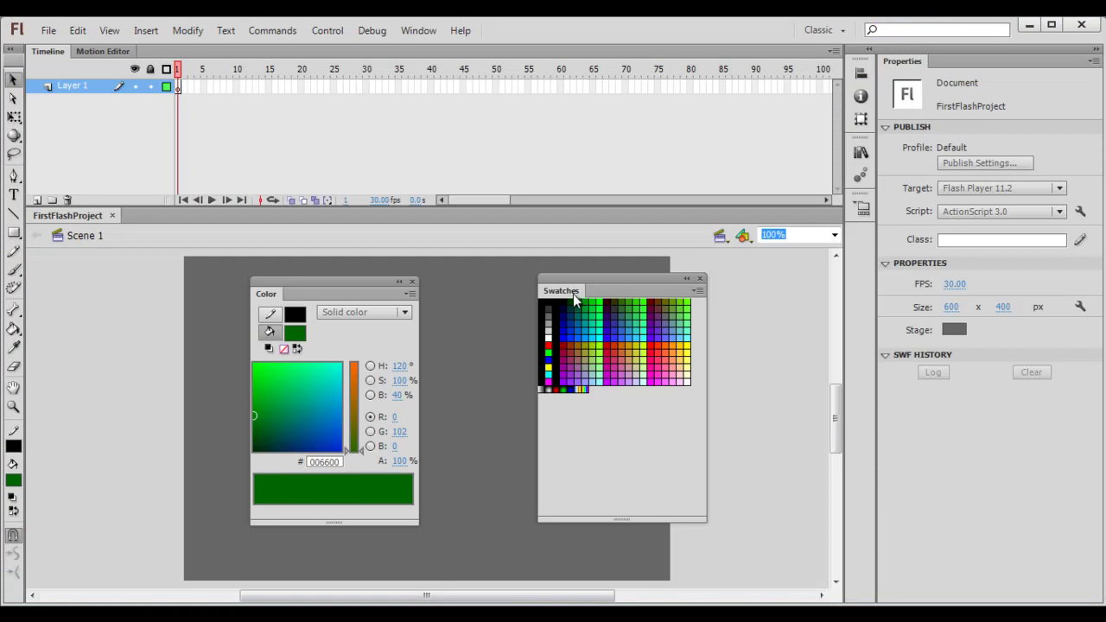
{"action": "left_click_drag", "start_coordinate": [573, 294], "coordinate": [319, 300]}
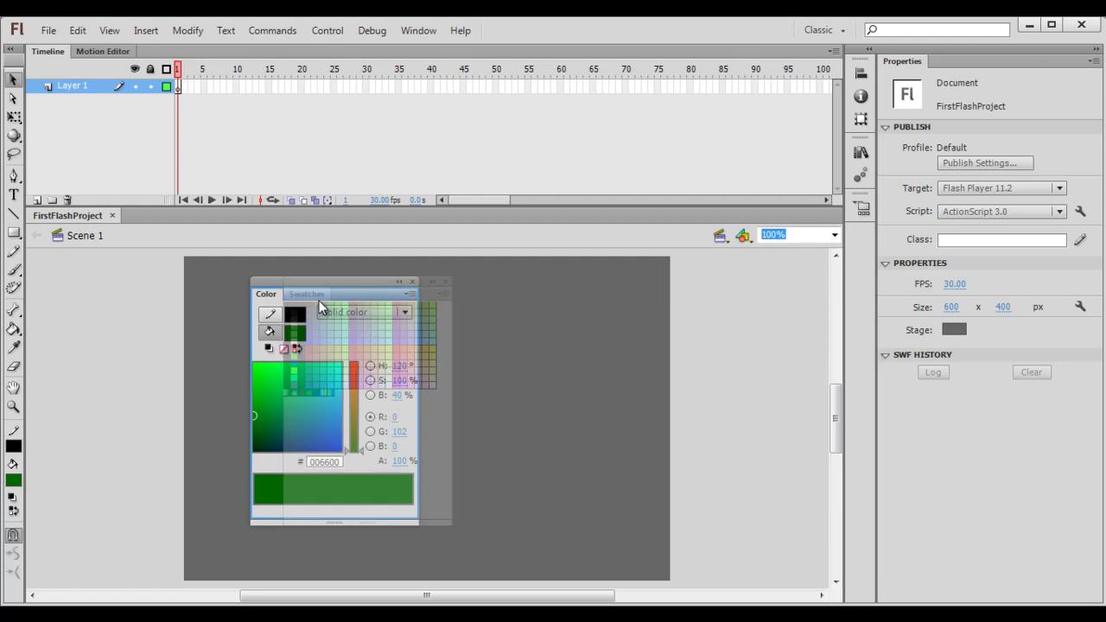
Drop Swatches onto Color to form a tab group, toggle between the tabs, and move the group right.
{"action": "left_click_drag", "start_coordinate": [319, 300], "coordinate": [318, 301]}
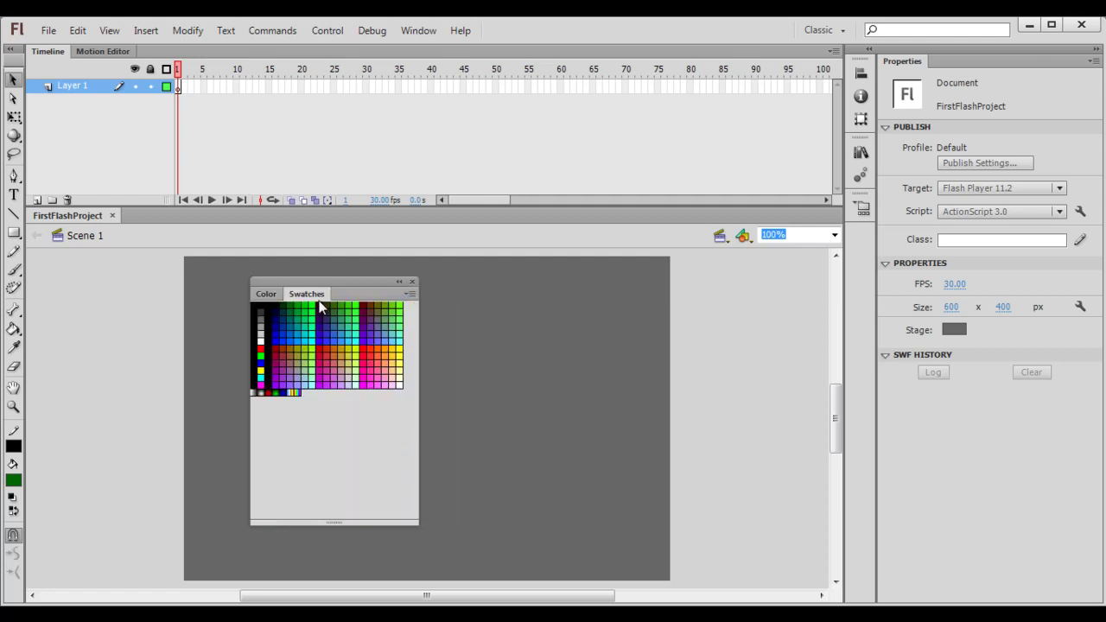
{"action": "left_click", "coordinate": [262, 293]}
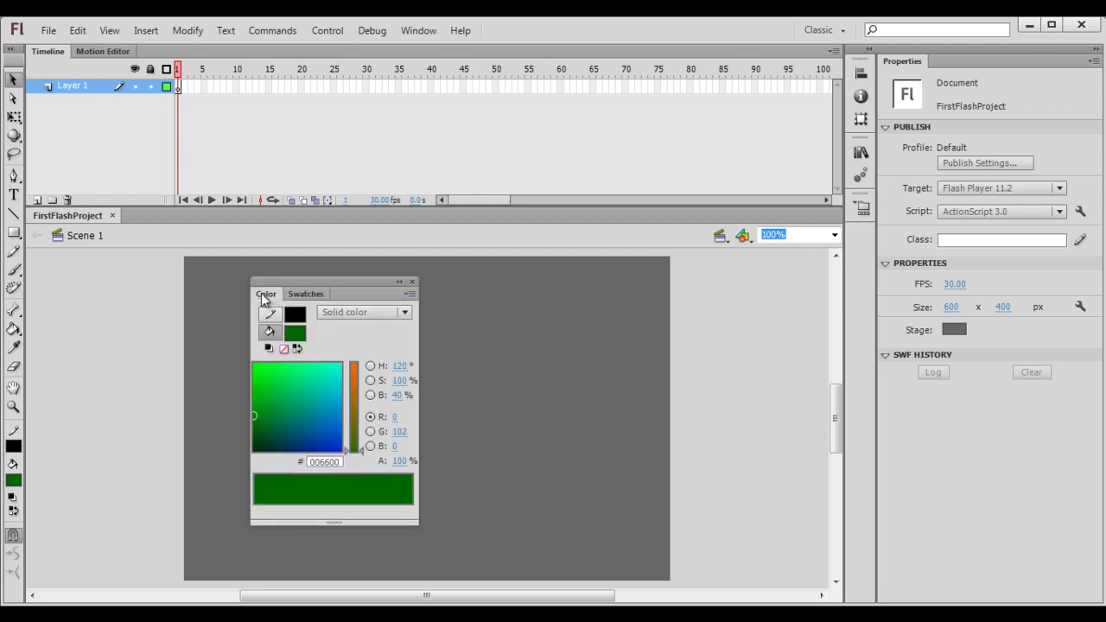
{"action": "left_click", "coordinate": [306, 294]}
{"action": "left_click", "coordinate": [266, 294]}
{"action": "left_click", "coordinate": [306, 294]}
{"action": "left_click", "coordinate": [267, 294]}
{"action": "left_click", "coordinate": [298, 294]}
{"action": "left_click", "coordinate": [266, 294]}
{"action": "left_click_drag", "start_coordinate": [357, 283], "coordinate": [567, 270]}
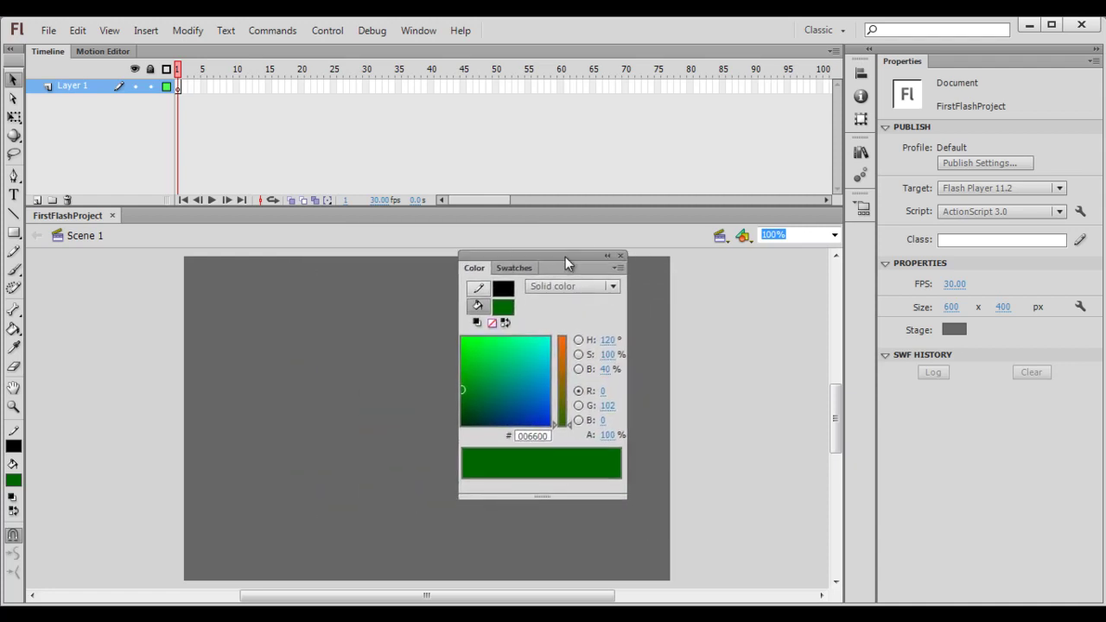
Read the Word notes on changing the order of panels within a panel group.
{"action": "key", "text": "alt+Tab"}
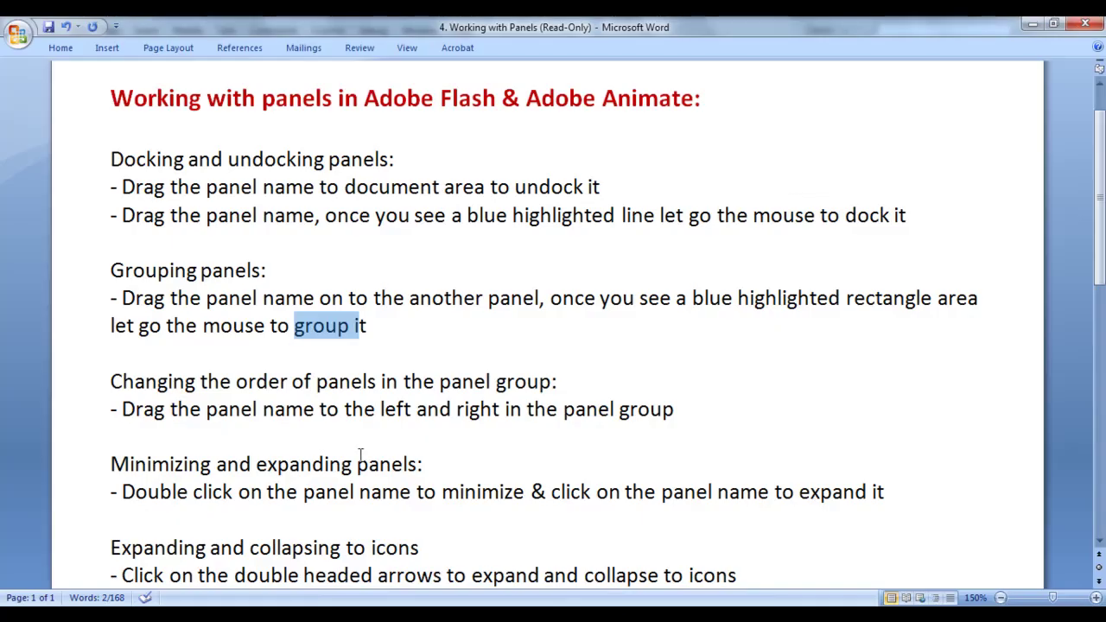
{"action": "left_click_drag", "start_coordinate": [107, 381], "coordinate": [591, 382]}
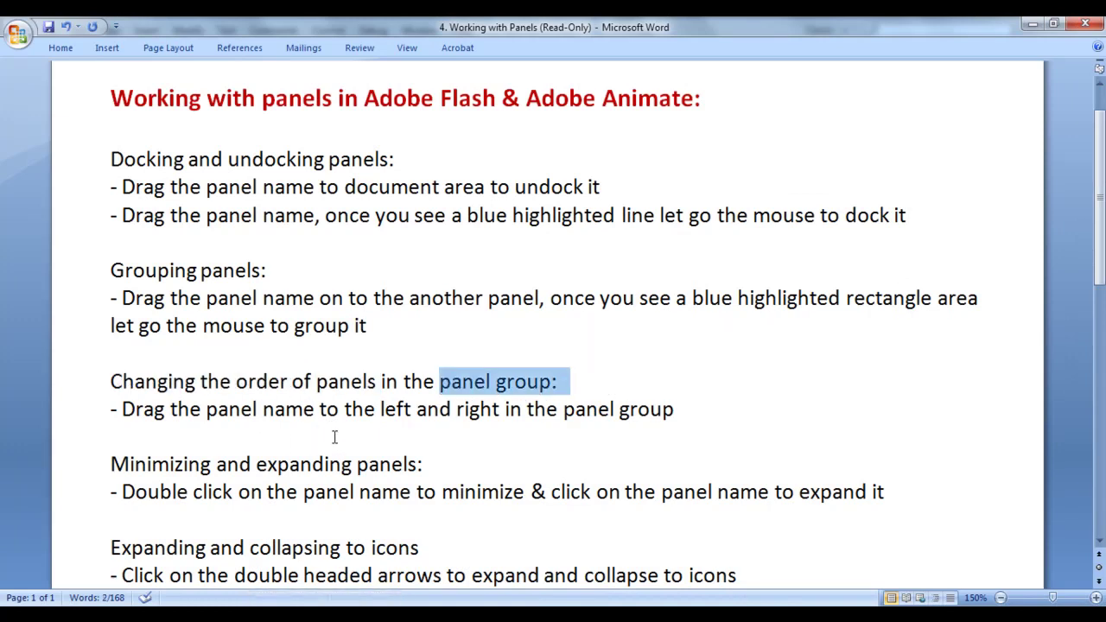
{"action": "left_click_drag", "start_coordinate": [124, 408], "coordinate": [493, 412]}
{"action": "left_click_drag", "start_coordinate": [563, 414], "coordinate": [707, 421]}
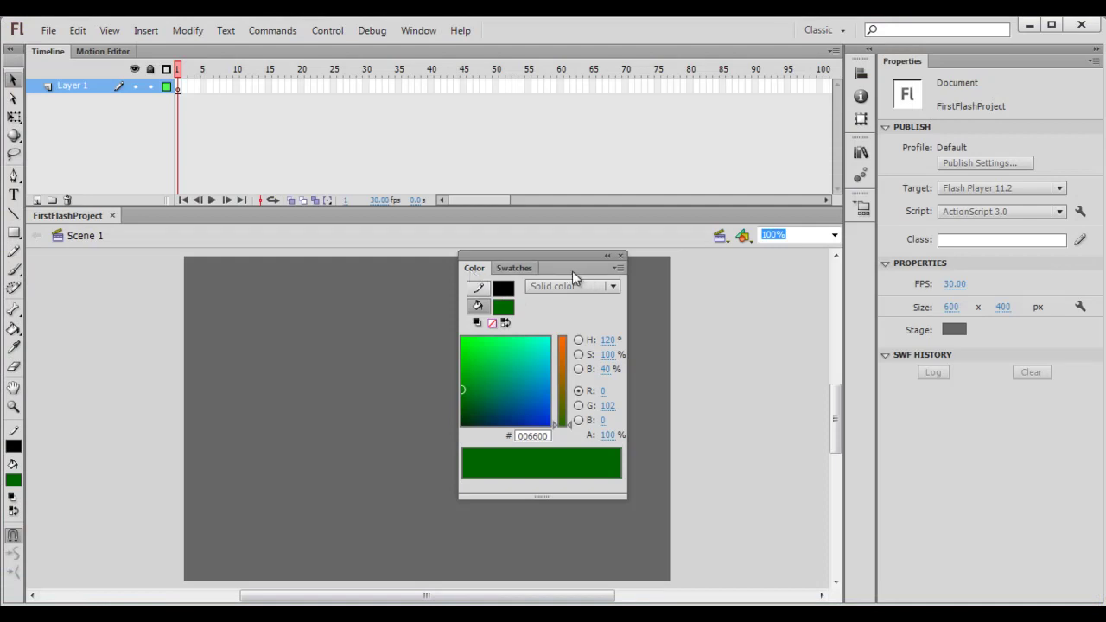
Move the Color tab after Swatches and add the Properties panel from the right dock to the group.
{"action": "left_click_drag", "start_coordinate": [468, 267], "coordinate": [552, 269]}
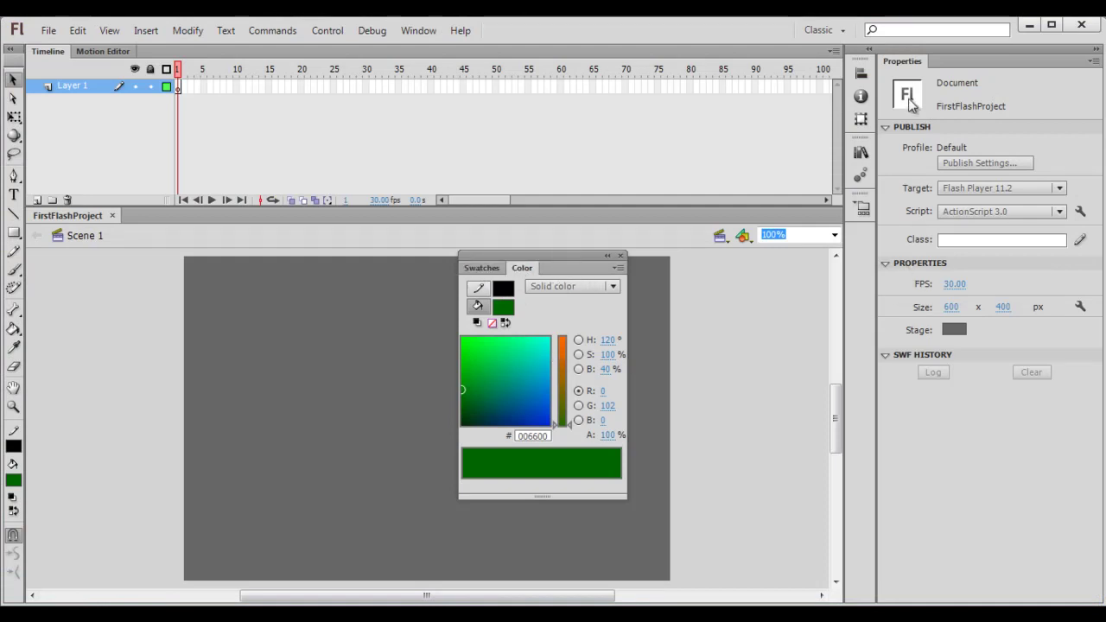
{"action": "left_click_drag", "start_coordinate": [914, 64], "coordinate": [570, 273]}
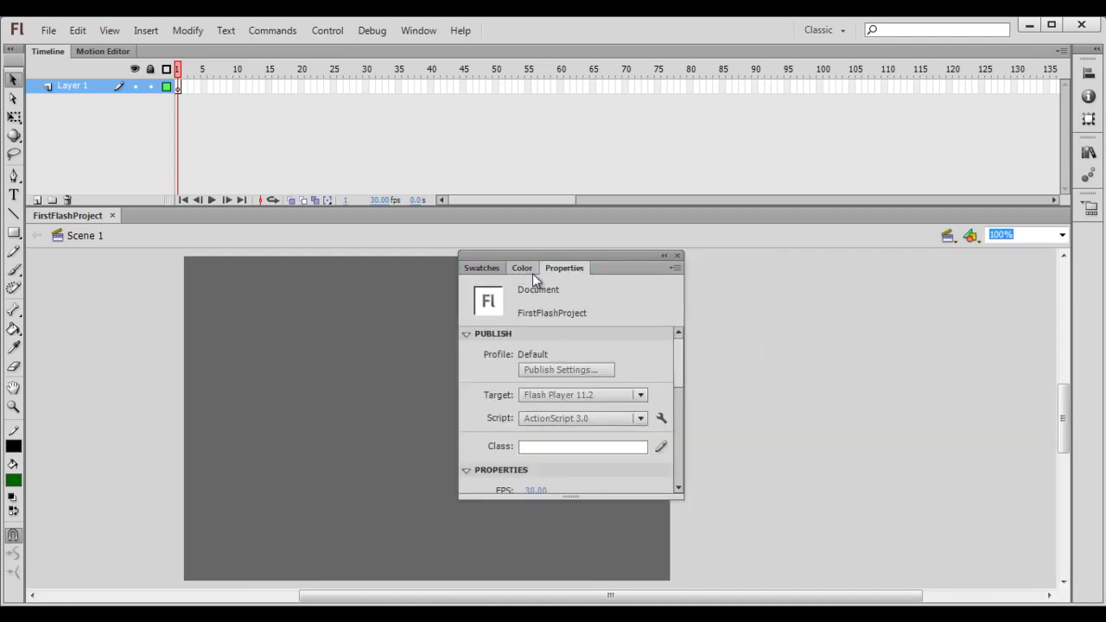
{"action": "left_click_drag", "start_coordinate": [521, 269], "coordinate": [581, 274]}
Reorder the tabs to Color, Swatches, Properties and switch to the Word notes.
{"action": "left_click_drag", "start_coordinate": [481, 271], "coordinate": [578, 269]}
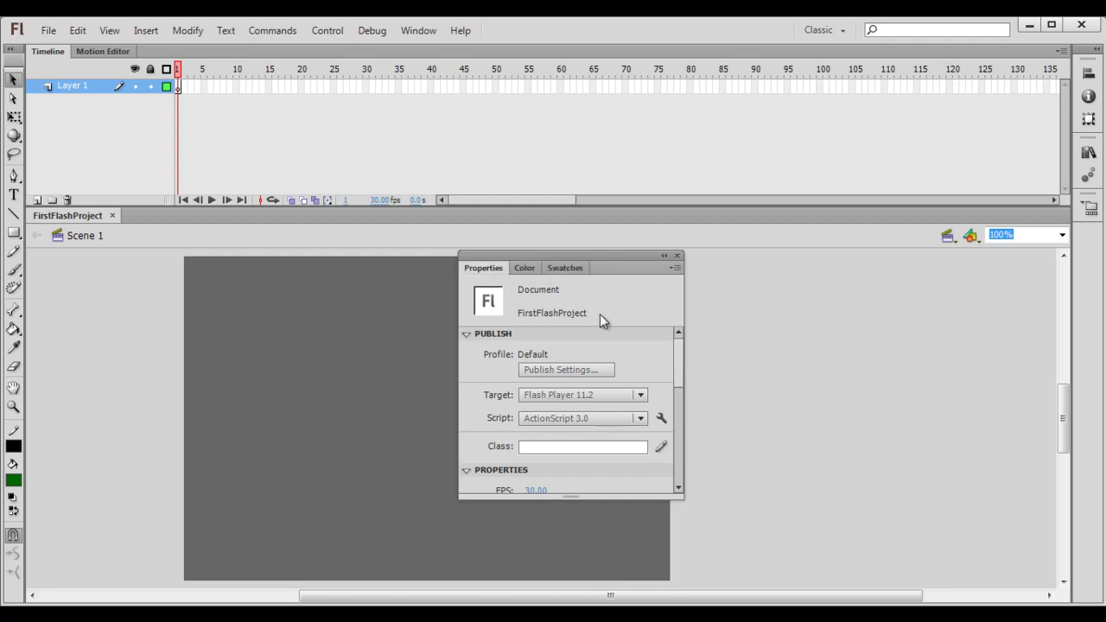
{"action": "left_click_drag", "start_coordinate": [479, 274], "coordinate": [583, 269]}
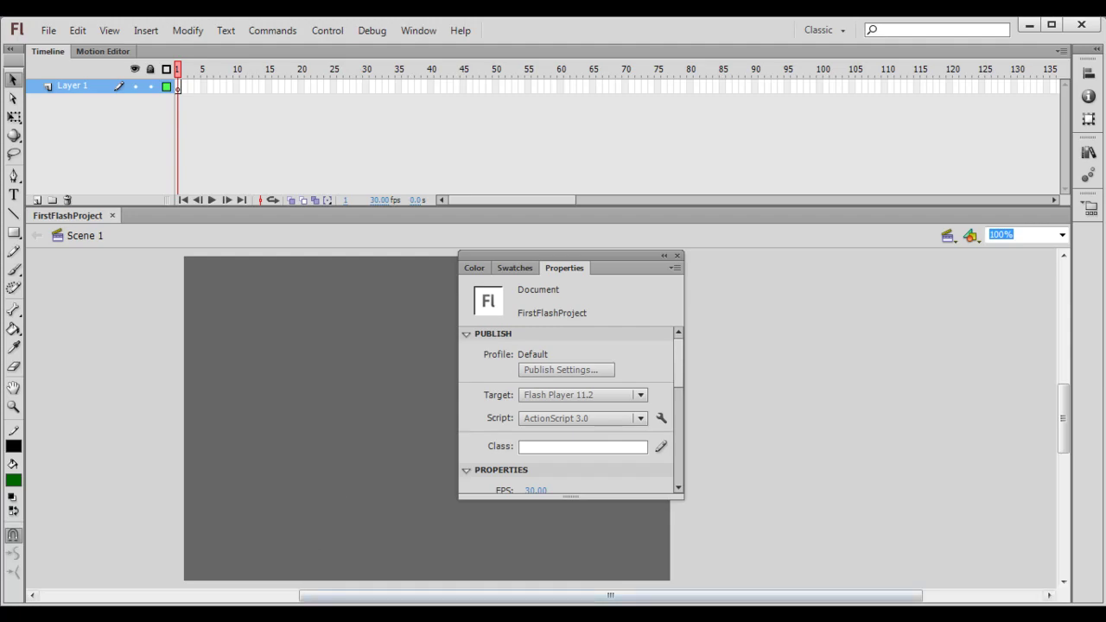
{"action": "left_click", "coordinate": [303, 618]}
{"action": "left_click", "coordinate": [111, 464]}
Read the notes on minimizing and expanding panels, then drag Properties out of the tab group.
{"action": "double_click", "coordinate": [110, 464]}
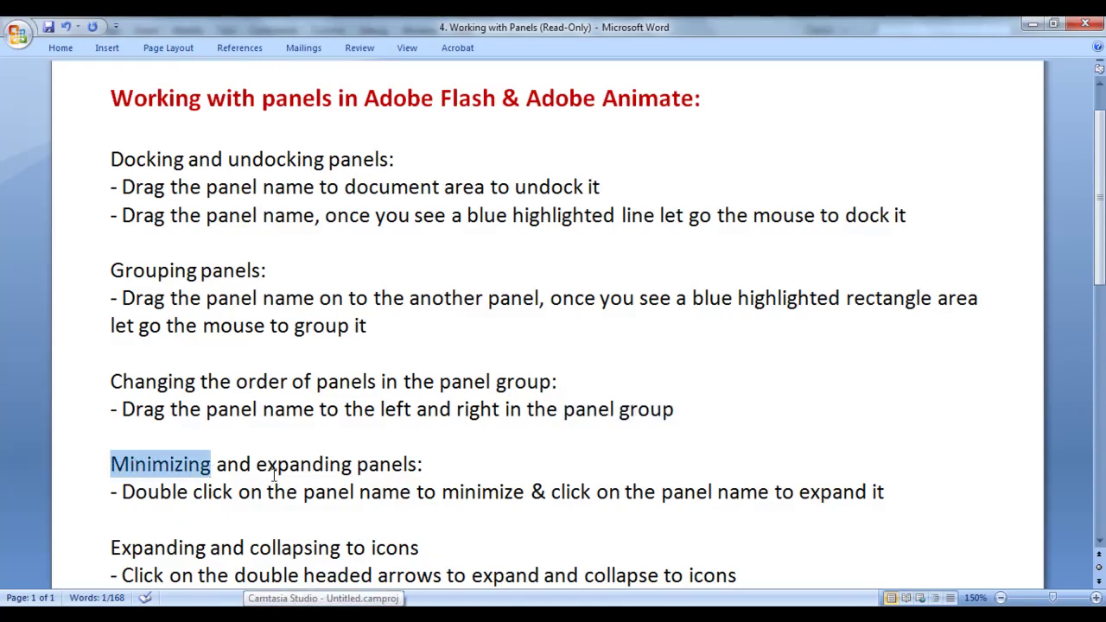
{"action": "left_click_drag", "start_coordinate": [256, 464], "coordinate": [426, 464]}
{"action": "left_click_drag", "start_coordinate": [122, 492], "coordinate": [797, 492]}
{"action": "left_click", "coordinate": [588, 516]}
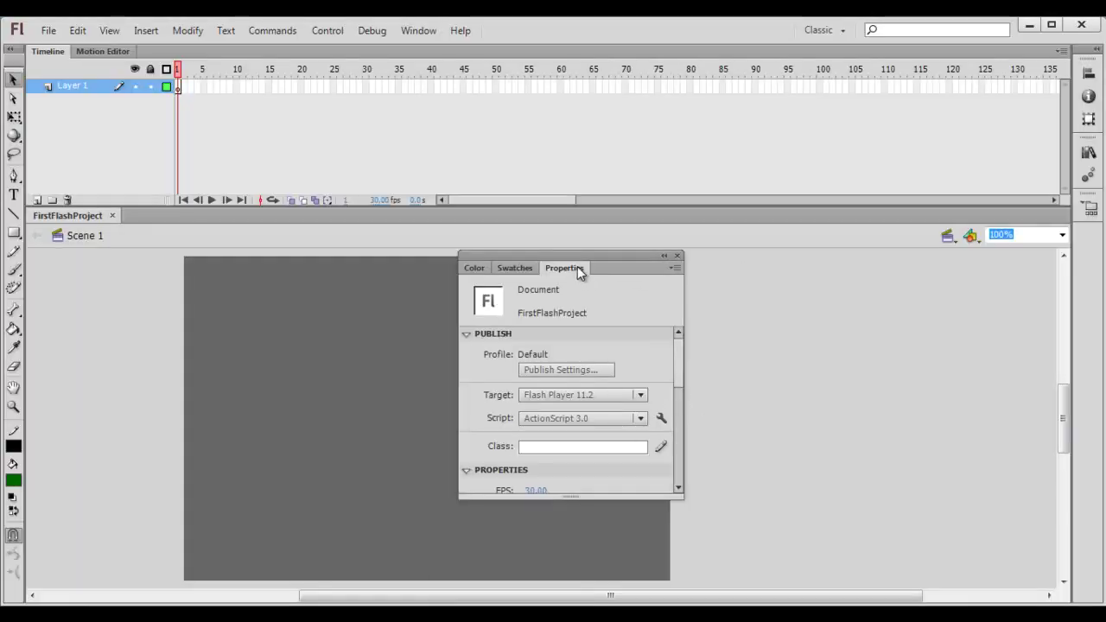
{"action": "left_click_drag", "start_coordinate": [577, 266], "coordinate": [257, 309]}
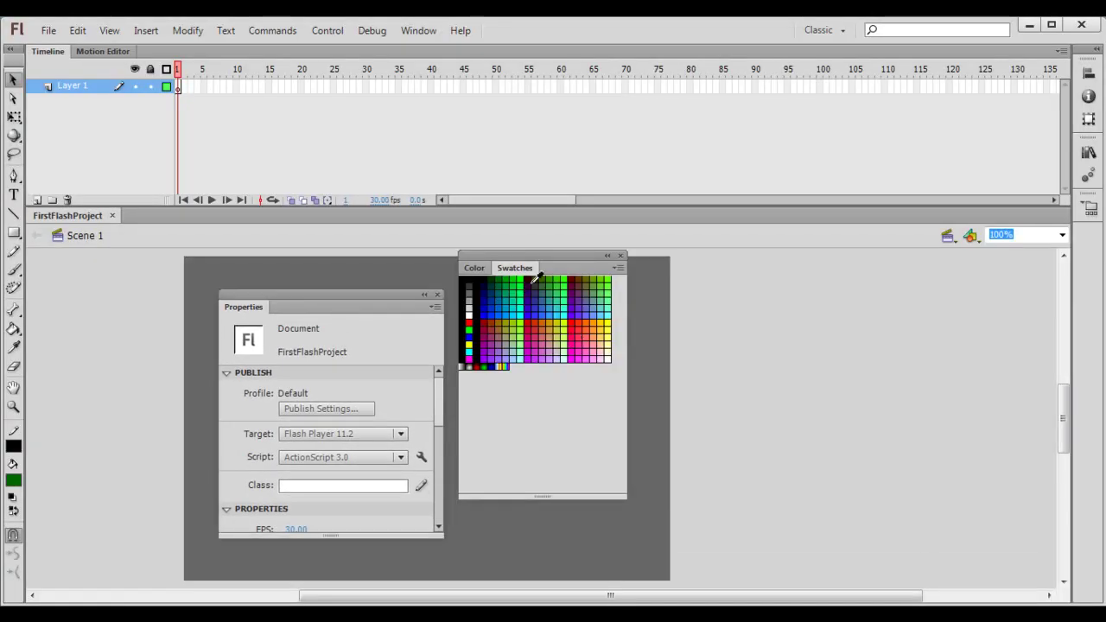
Dock Color/Swatches at the right edge with Properties beneath, and raise the divider to enlarge Properties.
{"action": "left_click_drag", "start_coordinate": [543, 259], "coordinate": [1094, 247]}
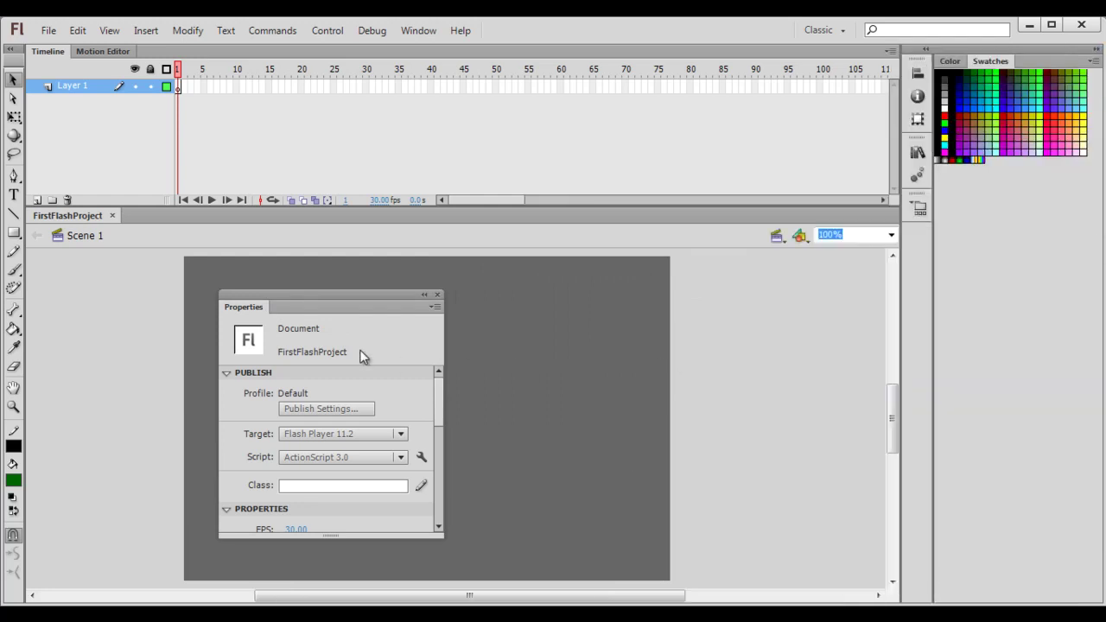
{"action": "left_click_drag", "start_coordinate": [257, 311], "coordinate": [1001, 602]}
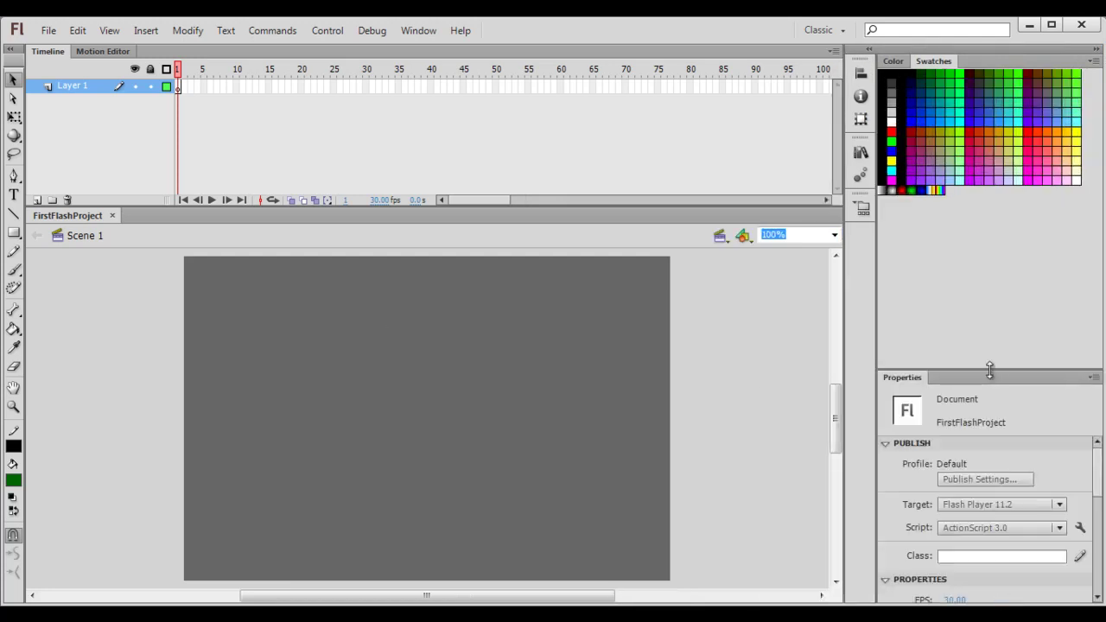
{"action": "left_click_drag", "start_coordinate": [990, 369], "coordinate": [991, 279]}
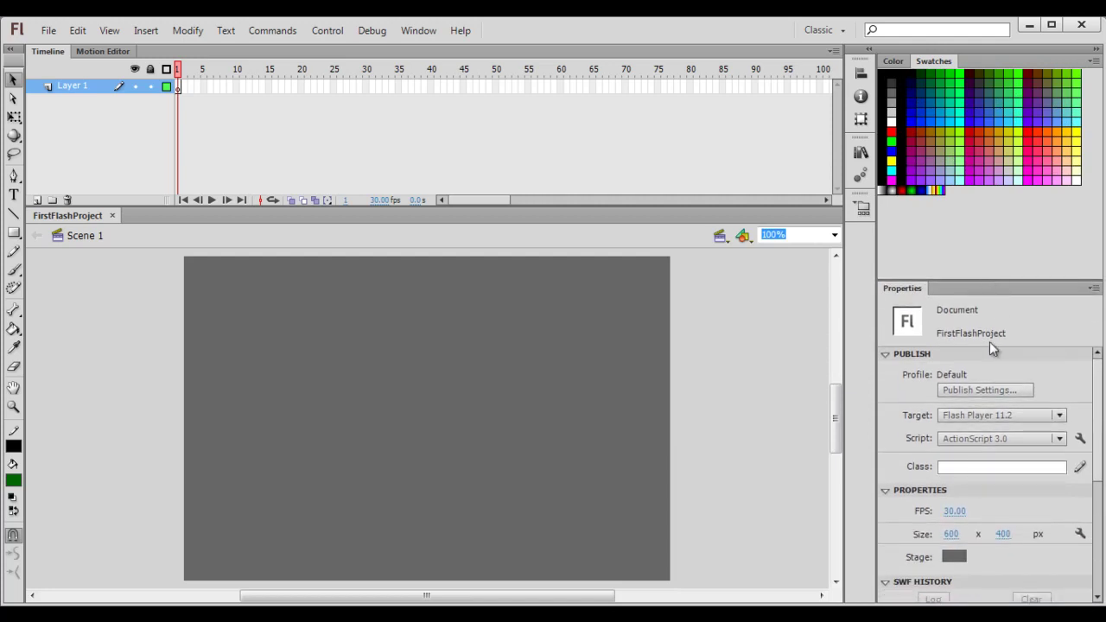
Switch between the Color and Swatches tabs, then minimize and expand the Color panel twice.
{"action": "left_click", "coordinate": [893, 61]}
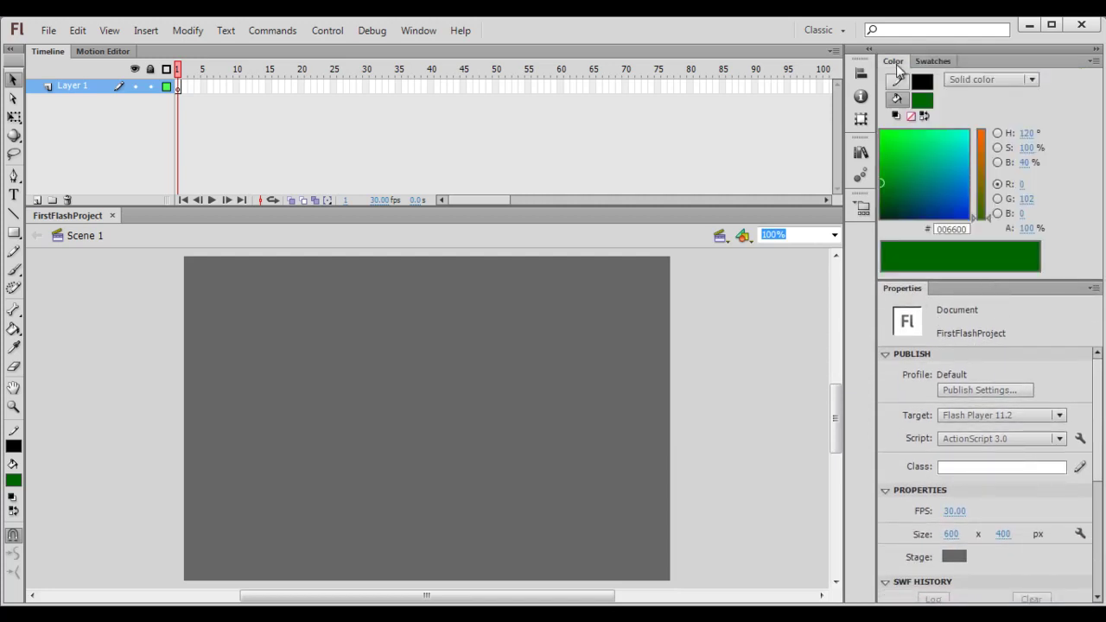
{"action": "left_click", "coordinate": [933, 61]}
{"action": "left_click", "coordinate": [892, 61]}
{"action": "left_click", "coordinate": [900, 64]}
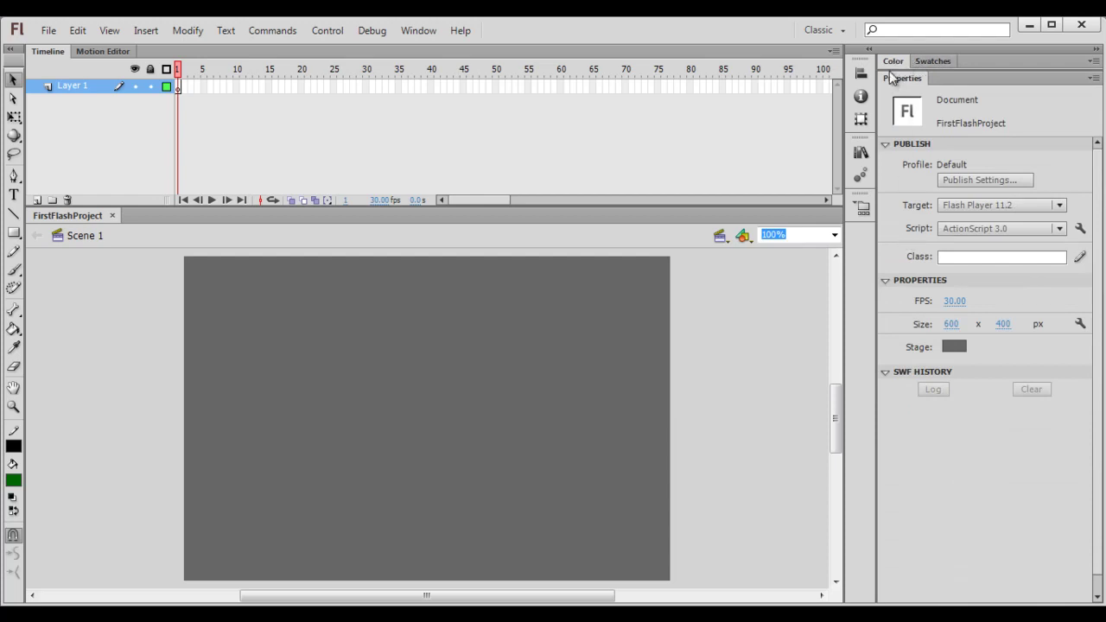
{"action": "left_click", "coordinate": [903, 64]}
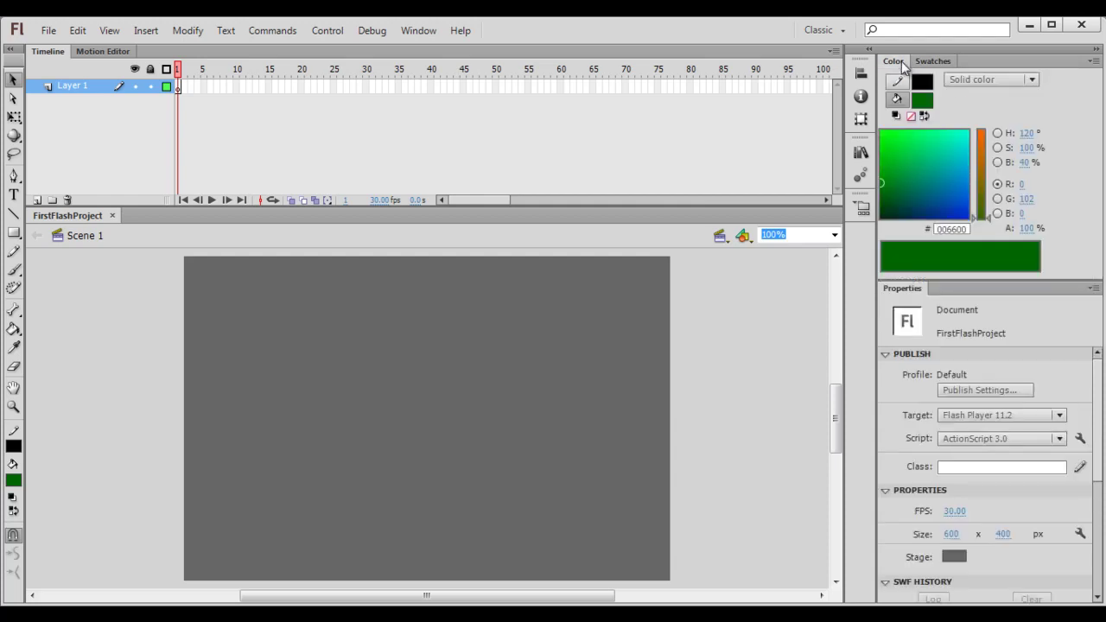
{"action": "left_click", "coordinate": [903, 64]}
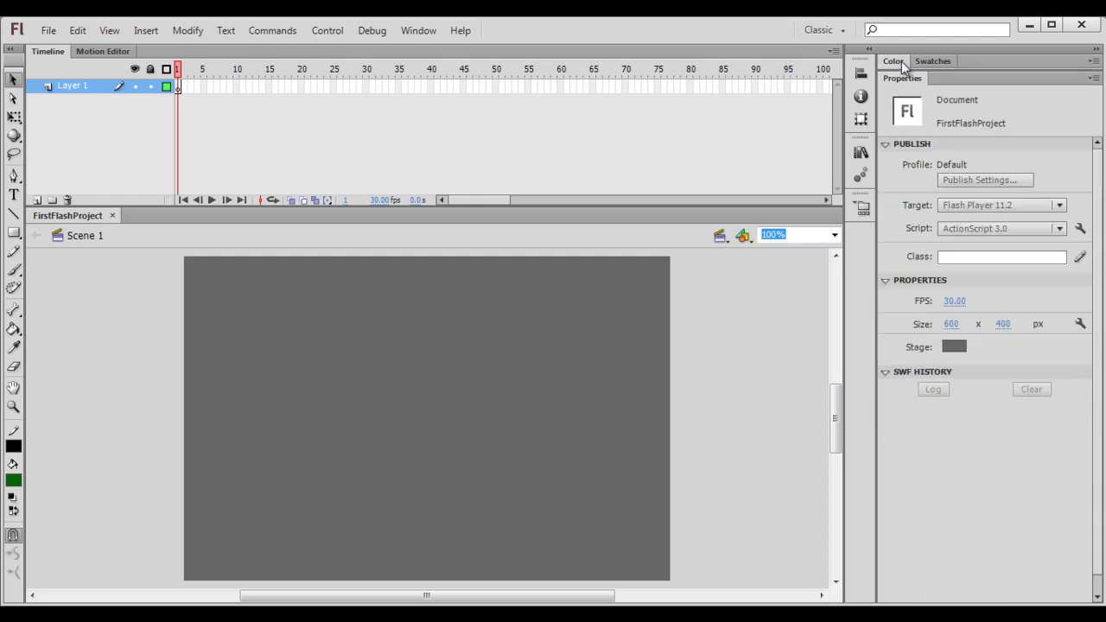
{"action": "left_click", "coordinate": [902, 63]}
{"action": "key", "text": "alt+Tab"}
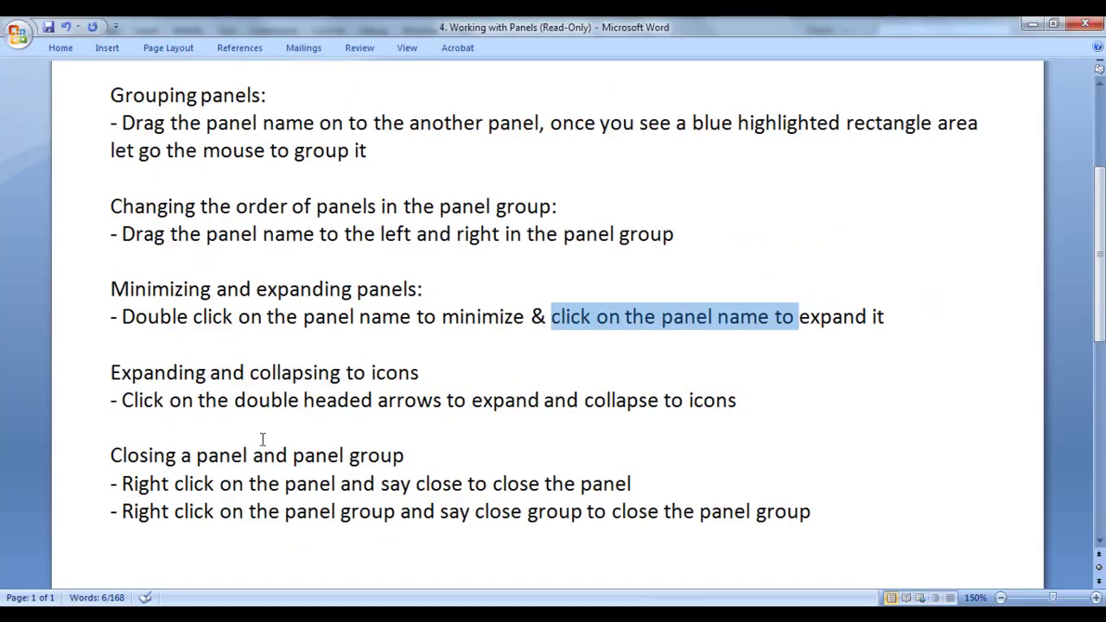
{"action": "left_click_drag", "start_coordinate": [111, 372], "coordinate": [447, 380]}
{"action": "left_click", "coordinate": [546, 383]}
{"action": "left_click_drag", "start_coordinate": [111, 400], "coordinate": [736, 402]}
{"action": "left_click", "coordinate": [586, 426]}
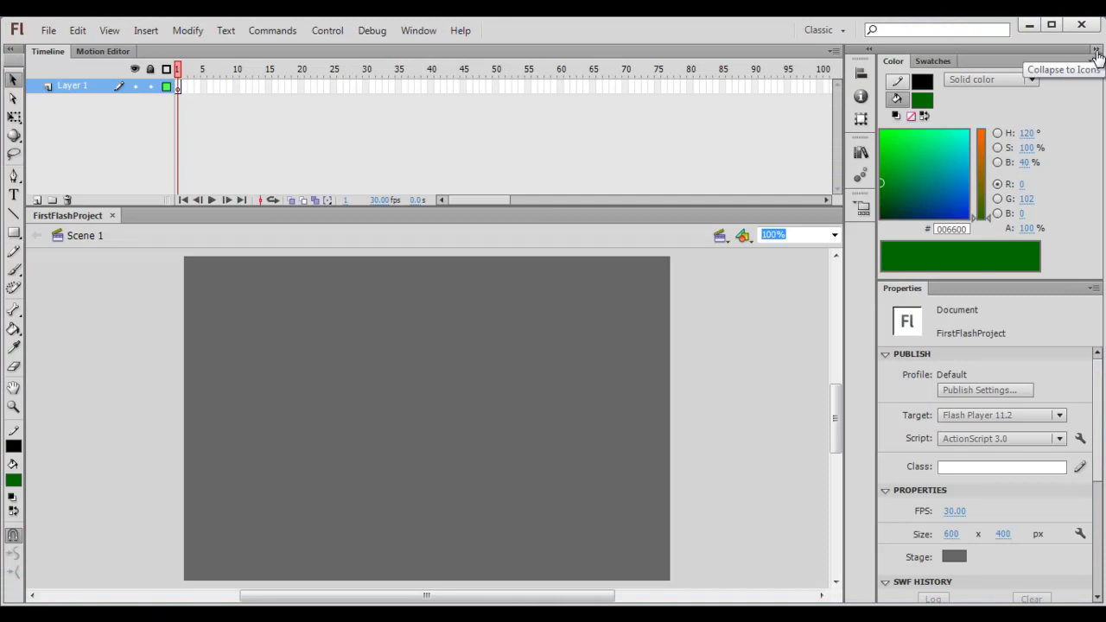
Collapse the Color and Properties panels to icons and widen both dock columns to show their names.
{"action": "left_click", "coordinate": [1096, 54]}
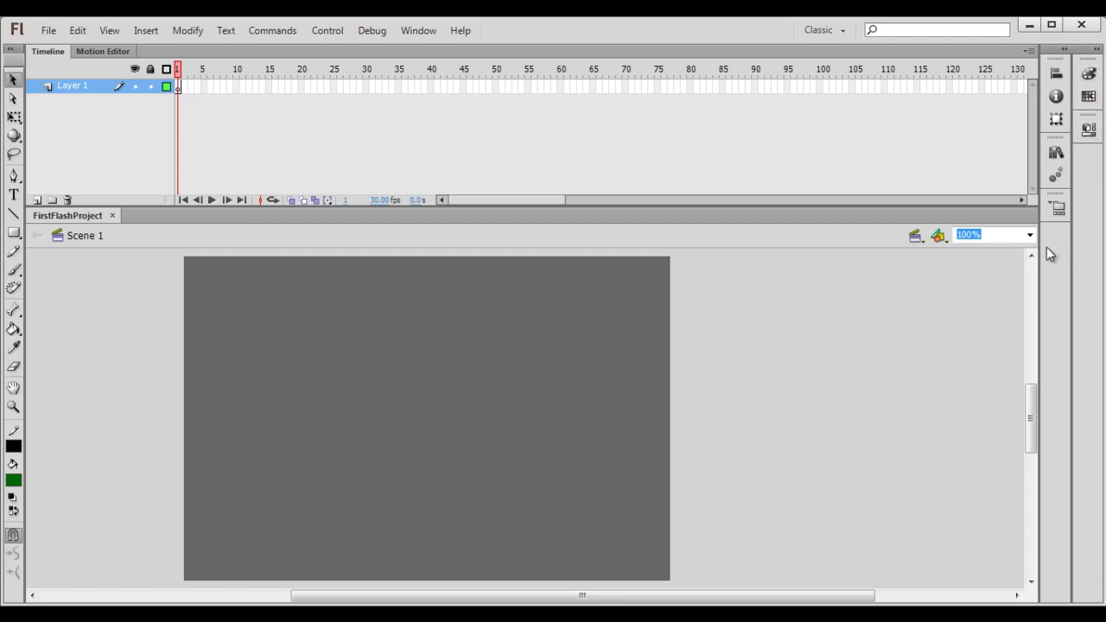
{"action": "left_click_drag", "start_coordinate": [1040, 248], "coordinate": [958, 257]}
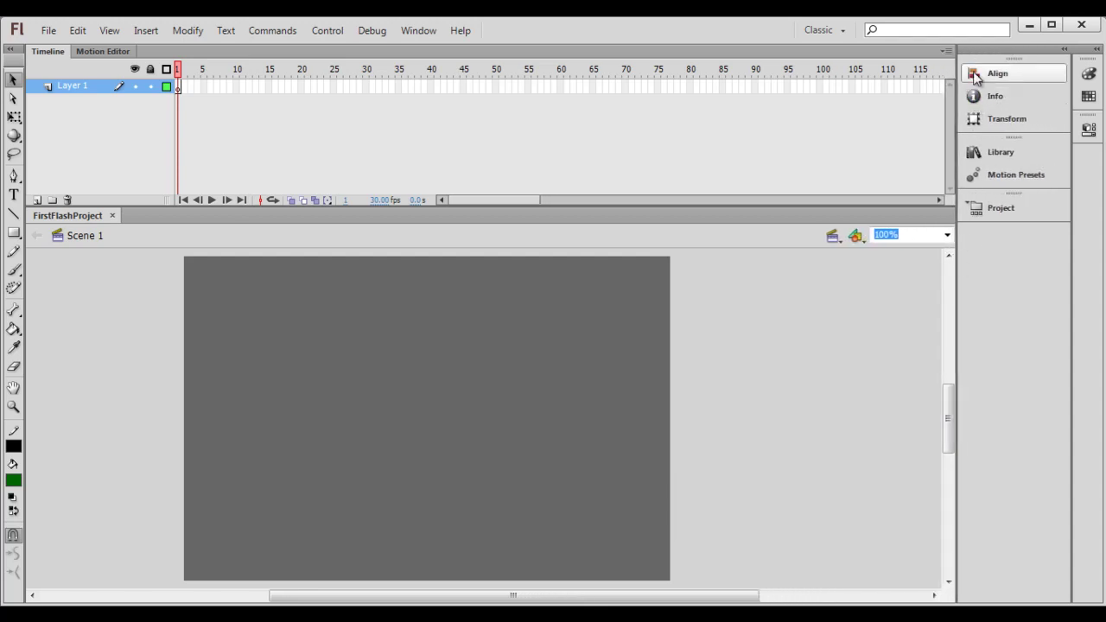
{"action": "left_click_drag", "start_coordinate": [1071, 316], "coordinate": [991, 318]}
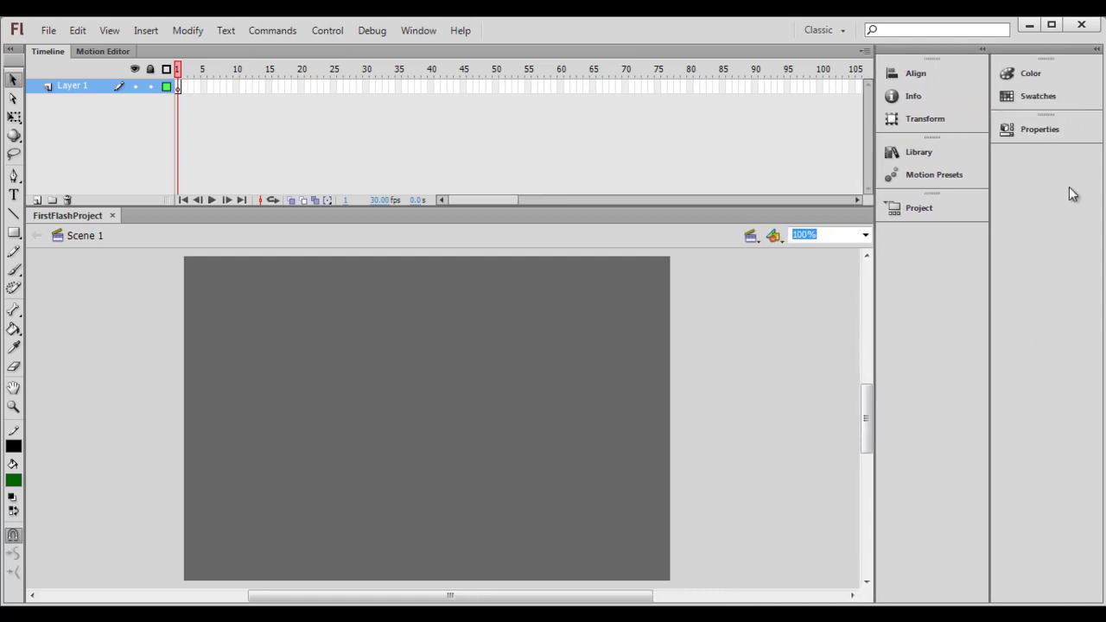
Open and close the Color panel from its icon twice.
{"action": "left_click", "coordinate": [1046, 77]}
{"action": "left_click", "coordinate": [1046, 77]}
{"action": "left_click", "coordinate": [1046, 77]}
{"action": "left_click", "coordinate": [1045, 77]}
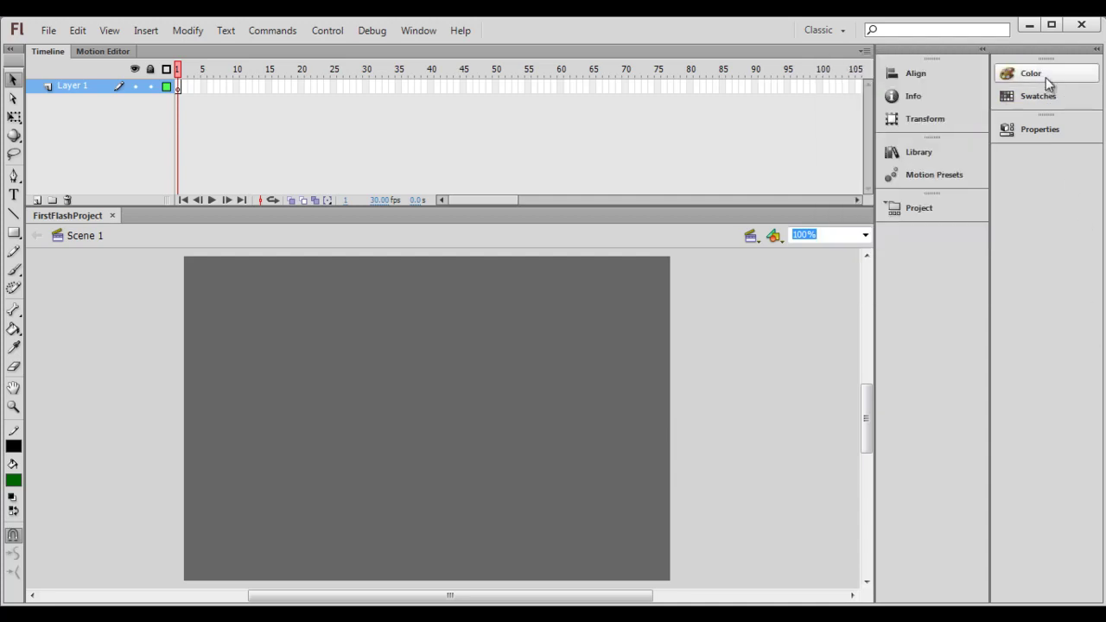
Highlight the Word notes on closing a panel and a panel group, then return to Flash.
{"action": "left_click", "coordinate": [1029, 25]}
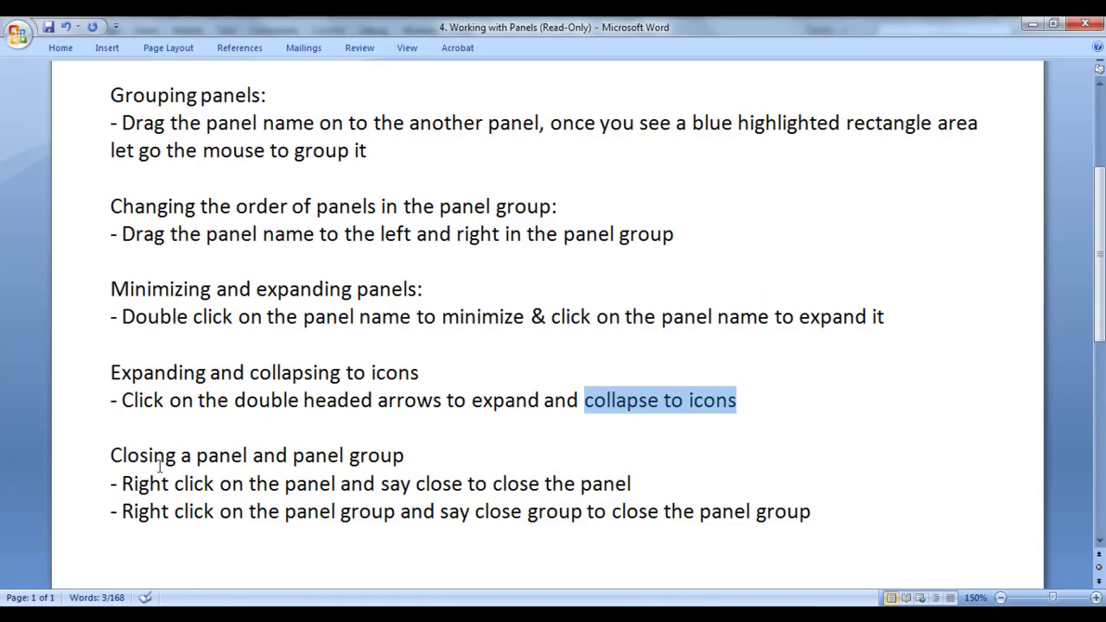
{"action": "left_click", "coordinate": [109, 455]}
{"action": "left_click_drag", "start_coordinate": [110, 455], "coordinate": [443, 455]}
{"action": "left_click", "coordinate": [442, 455]}
{"action": "left_click_drag", "start_coordinate": [122, 484], "coordinate": [653, 489]}
{"action": "left_click_drag", "start_coordinate": [122, 512], "coordinate": [399, 511]}
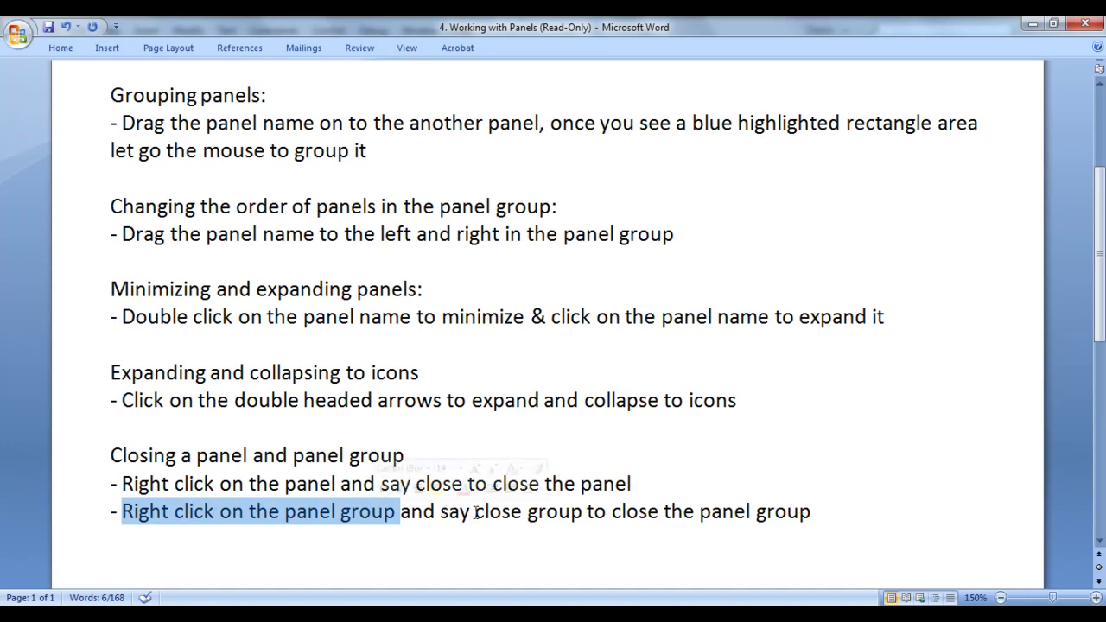
{"action": "left_click_drag", "start_coordinate": [475, 512], "coordinate": [586, 512]}
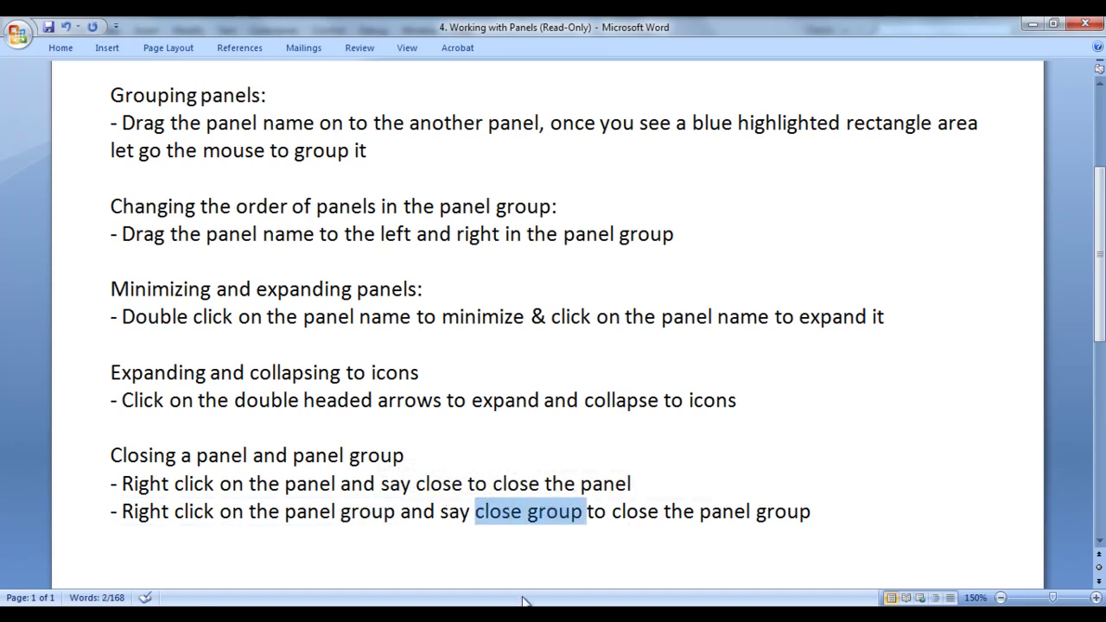
{"action": "key", "text": "alt+Tab"}
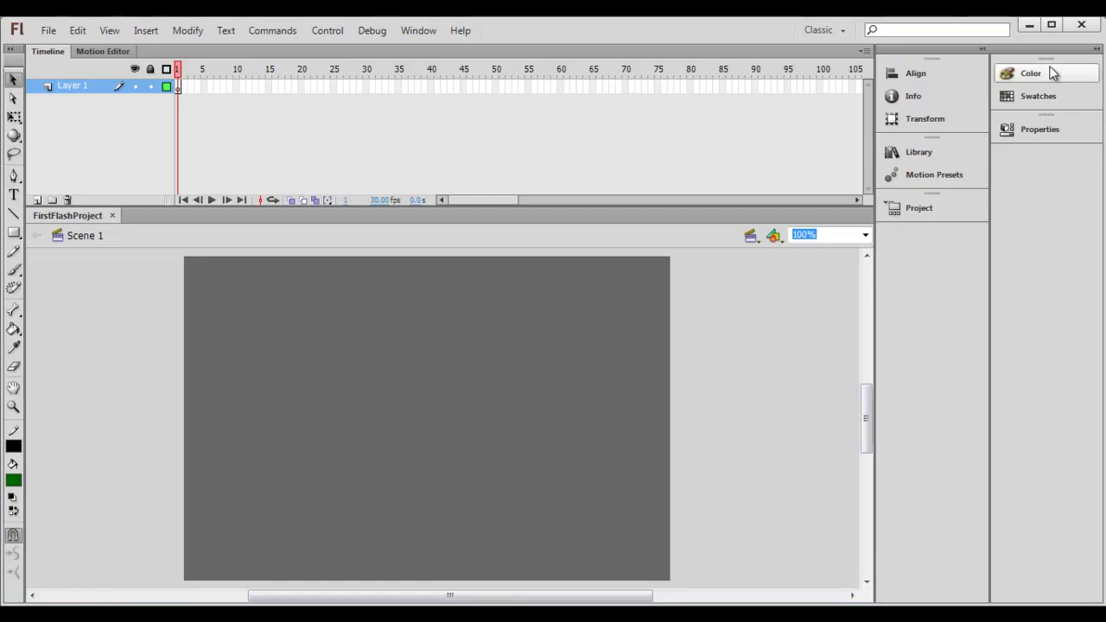
Float the Color/Swatches group on the stage, close the Color panel, then close the remaining Swatches group.
{"action": "left_click_drag", "start_coordinate": [1052, 58], "coordinate": [337, 303]}
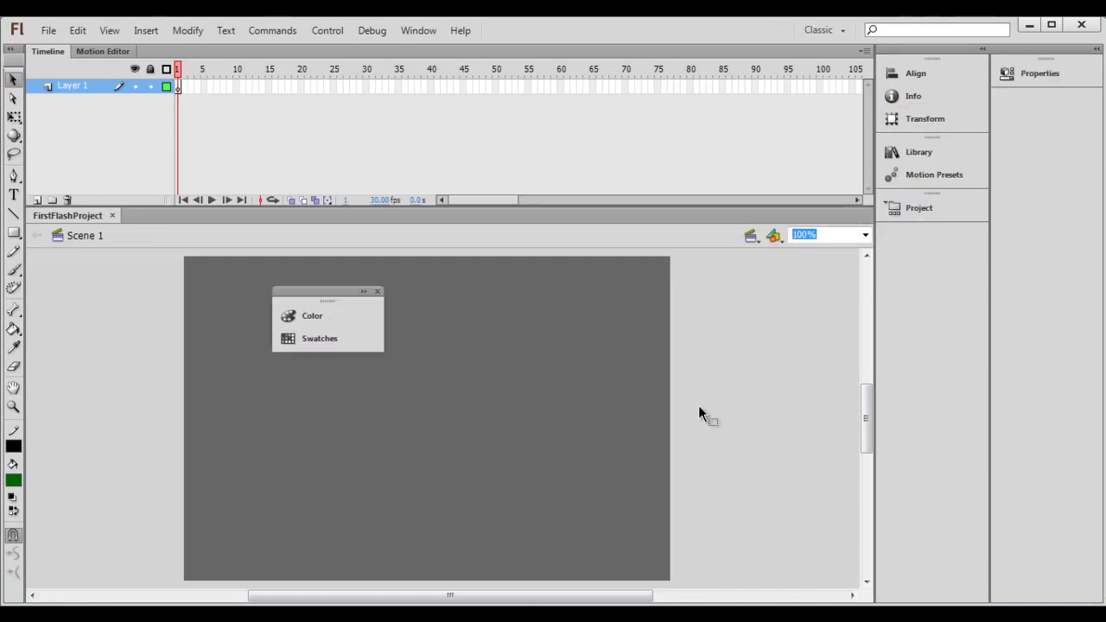
{"action": "left_click", "coordinate": [364, 292]}
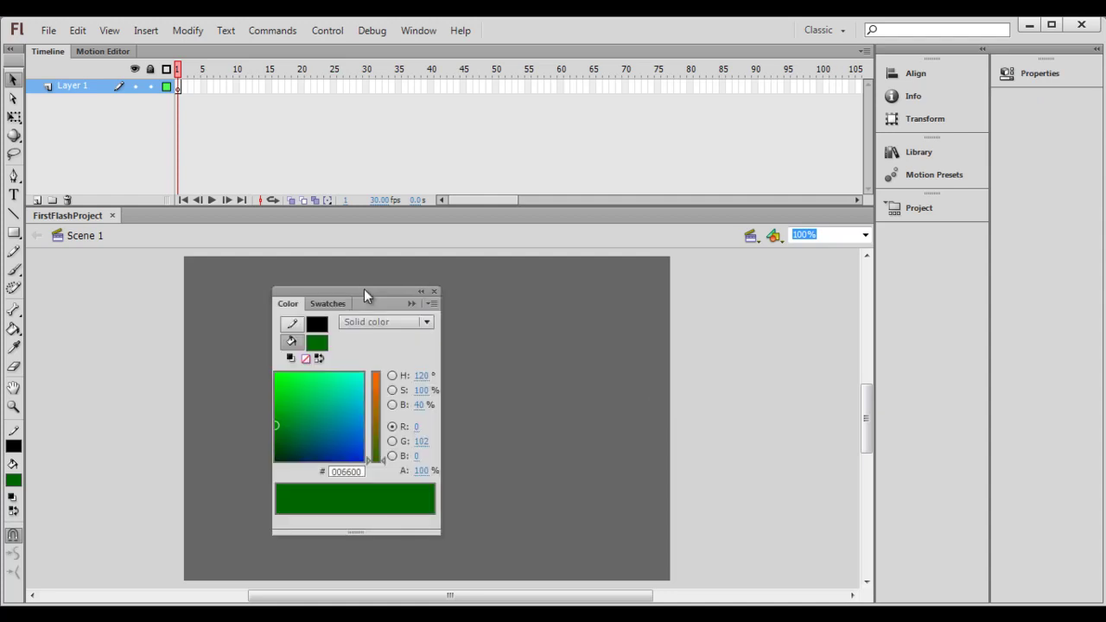
{"action": "right_click", "coordinate": [288, 305]}
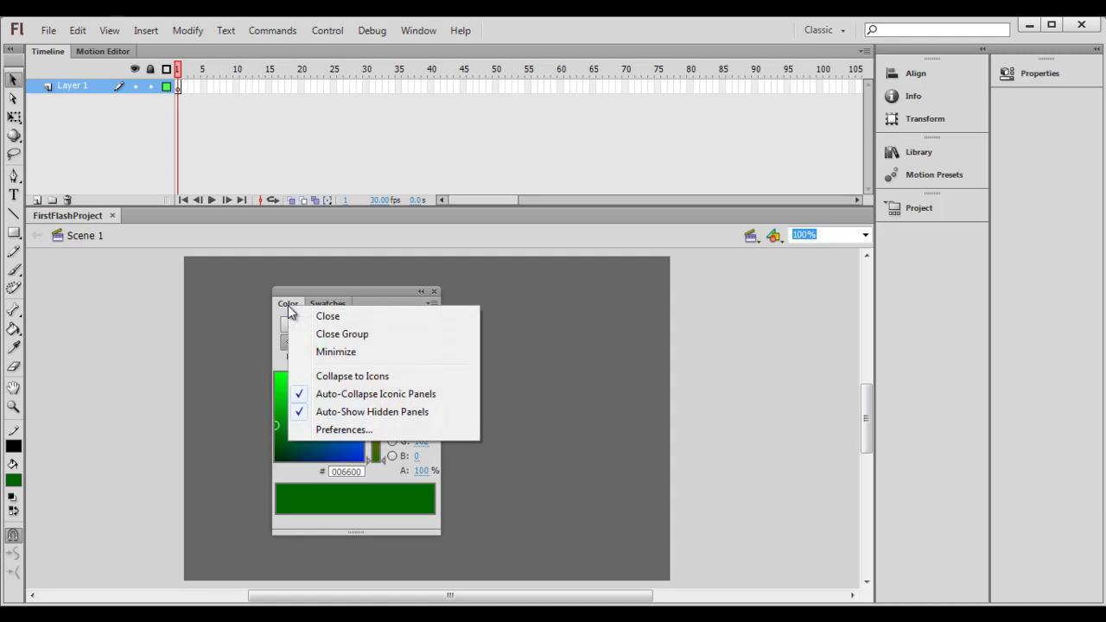
{"action": "left_click", "coordinate": [361, 317]}
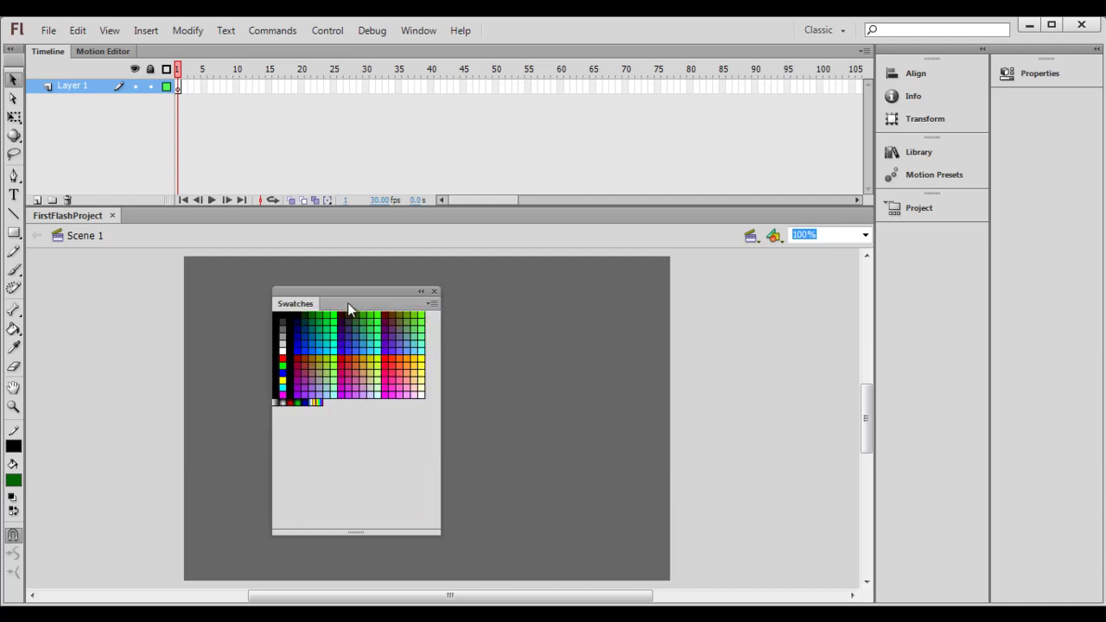
{"action": "right_click", "coordinate": [303, 304]}
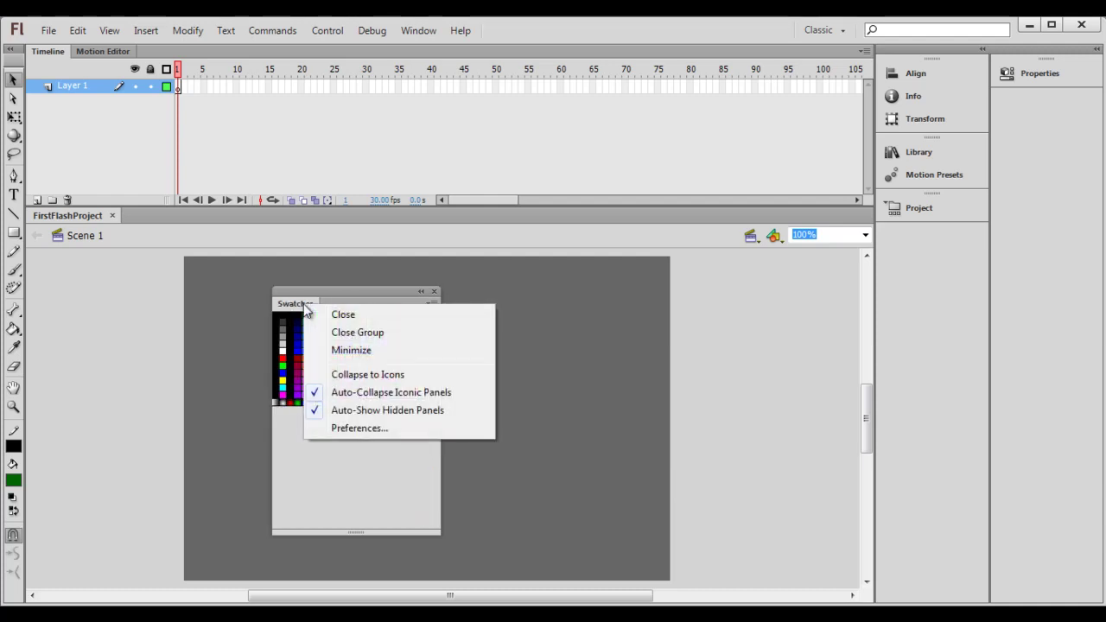
{"action": "left_click", "coordinate": [388, 337]}
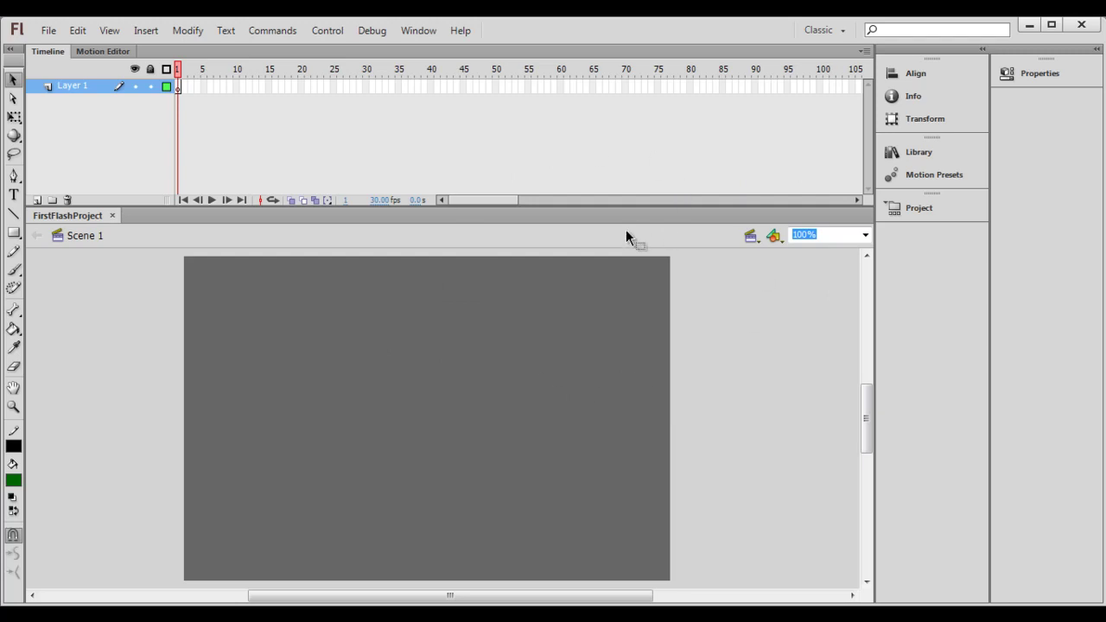
Reopen Color from the Window menu, toggle the Color and Swatches tabs, and dock them beside Properties.
{"action": "left_click", "coordinate": [420, 32]}
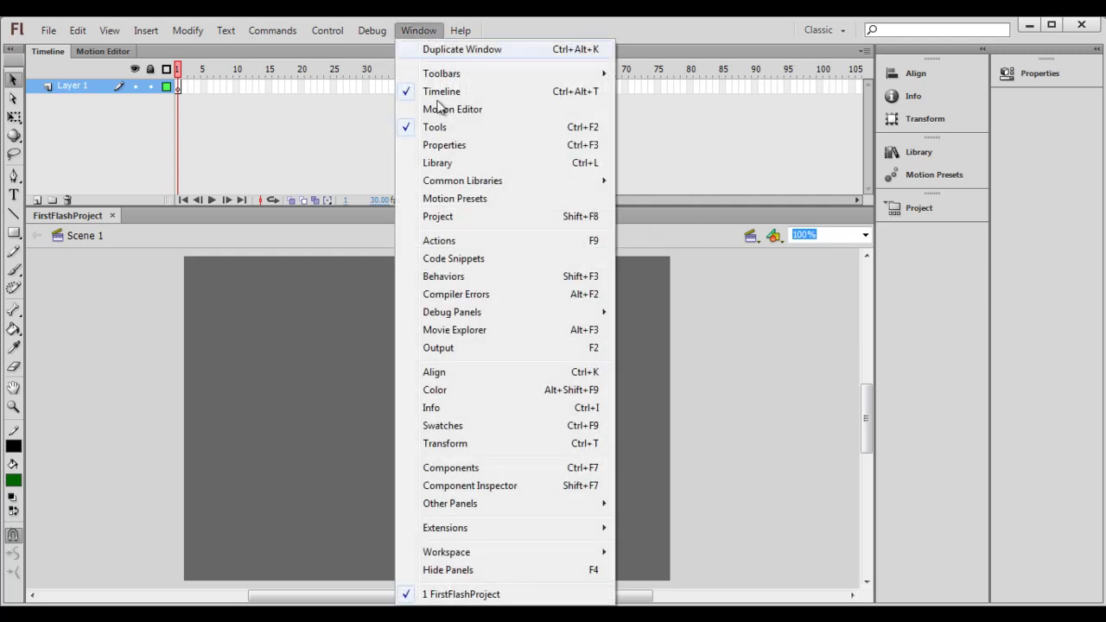
{"action": "left_click", "coordinate": [455, 390]}
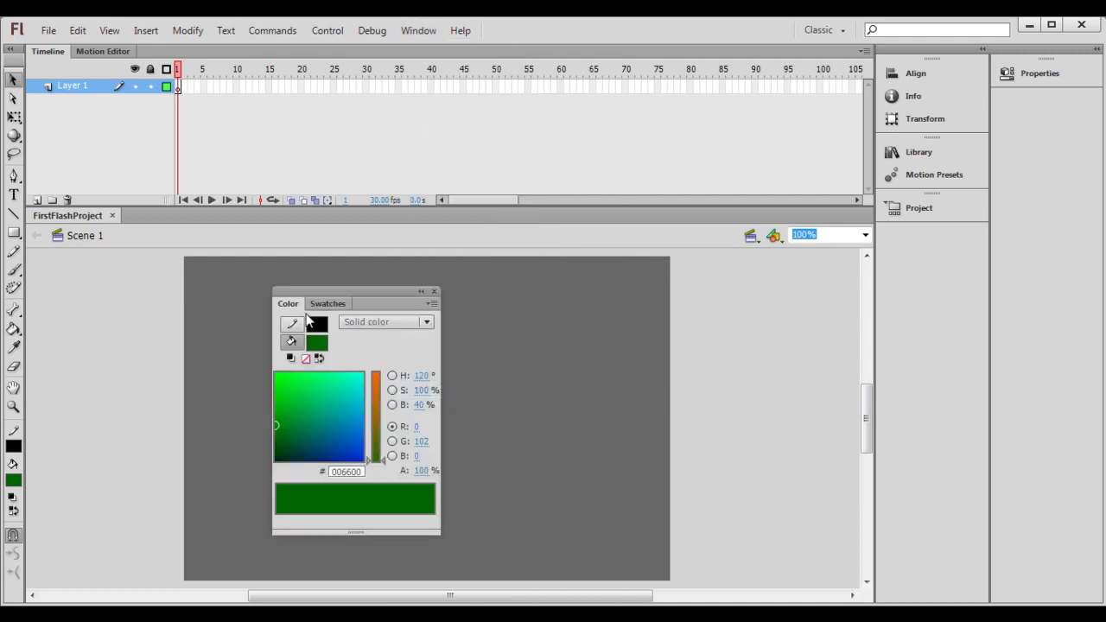
{"action": "left_click", "coordinate": [329, 304]}
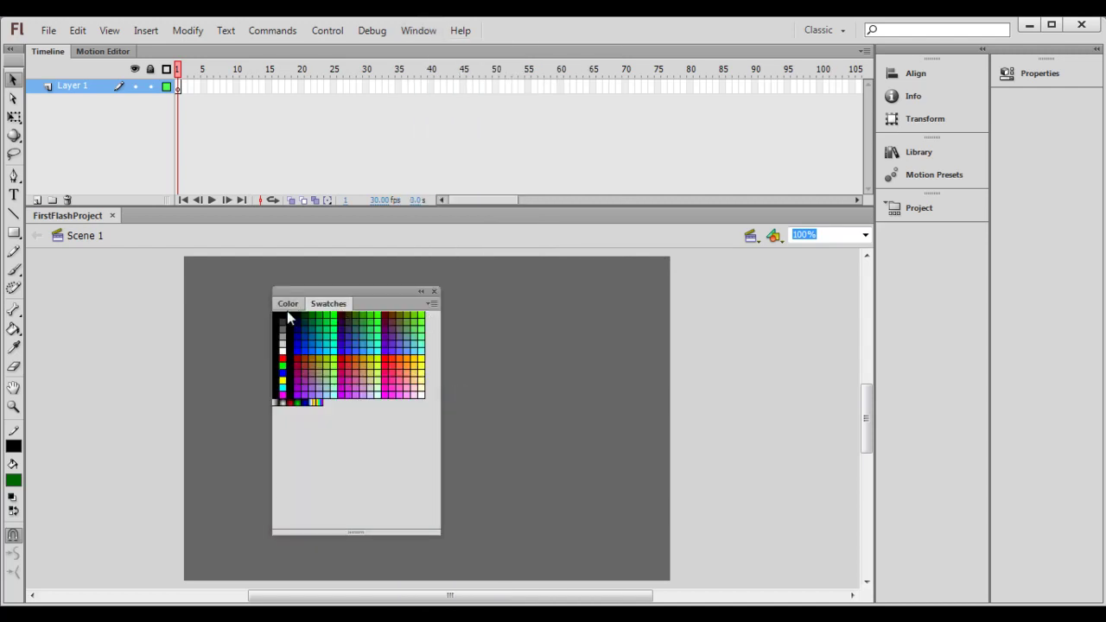
{"action": "left_click", "coordinate": [287, 304]}
{"action": "left_click", "coordinate": [330, 304]}
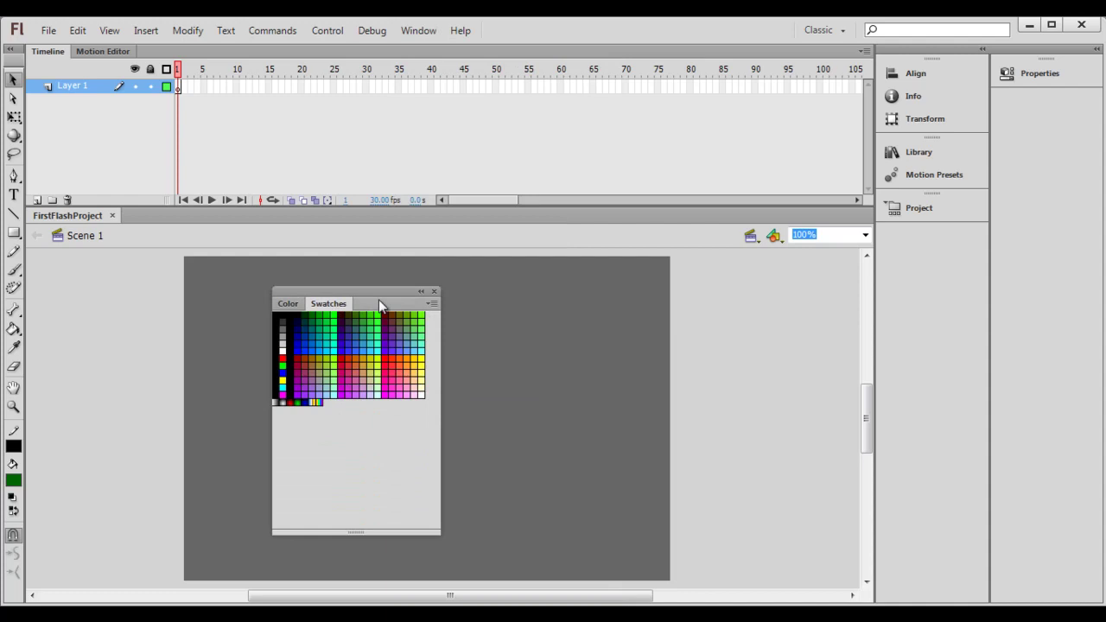
{"action": "left_click", "coordinate": [288, 304]}
{"action": "left_click_drag", "start_coordinate": [383, 293], "coordinate": [1063, 110]}
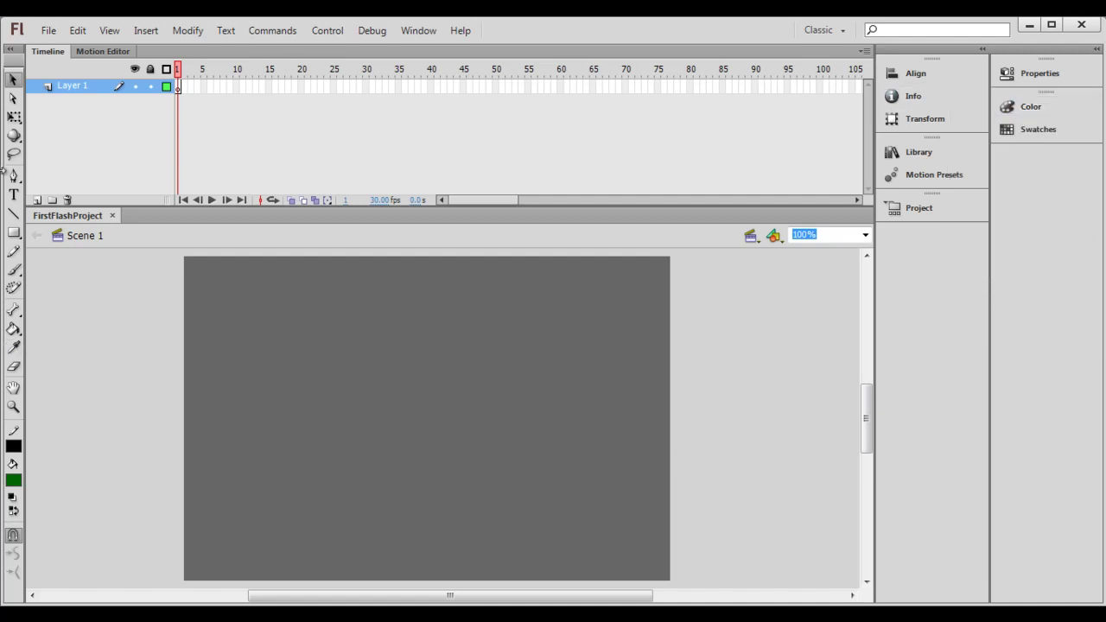
Minimize Flash and then Word to reveal the FirstFlashProject folder.
{"action": "left_click", "coordinate": [1028, 27]}
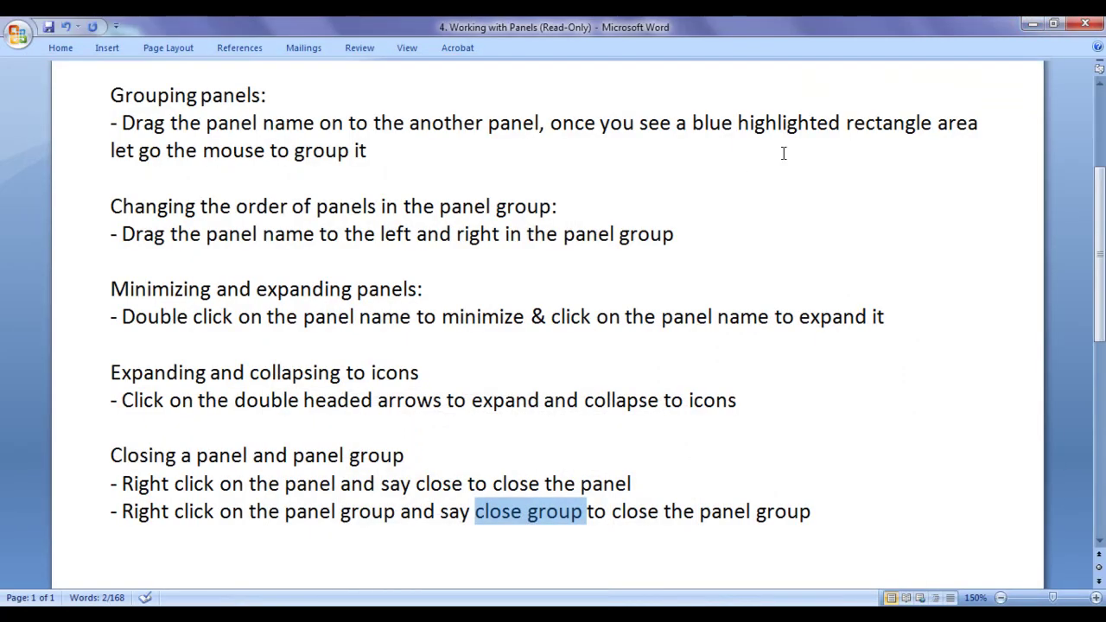
{"action": "left_click_drag", "start_coordinate": [1102, 298], "coordinate": [1102, 211]}
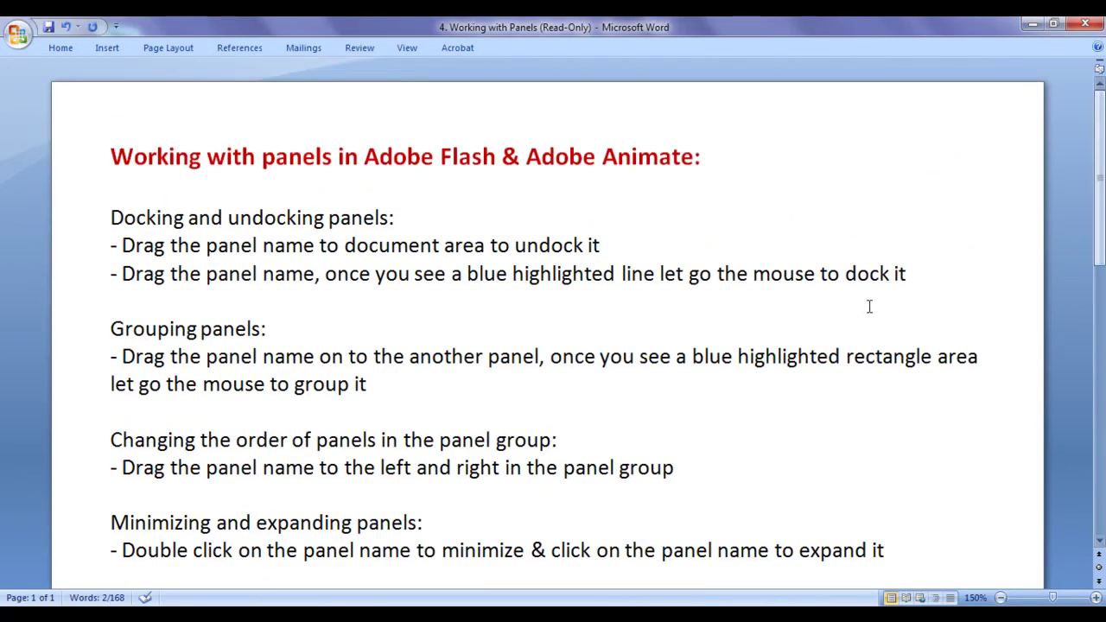
{"action": "left_click", "coordinate": [1033, 25]}
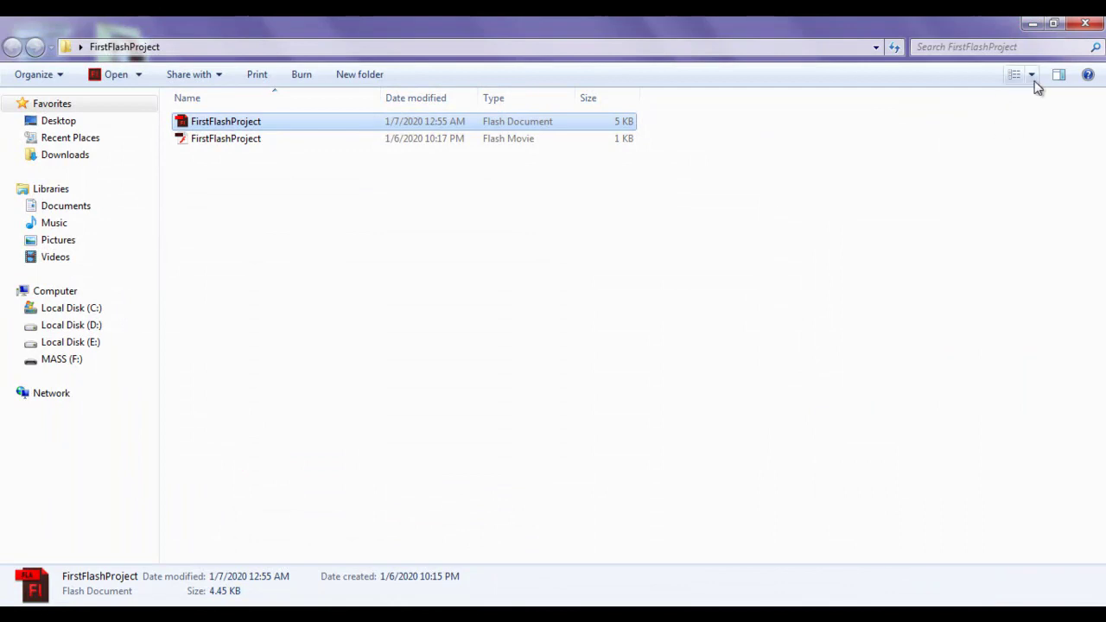
Minimize the FirstFlashProject Explorer window to show the desktop.
{"action": "left_click", "coordinate": [1032, 25]}
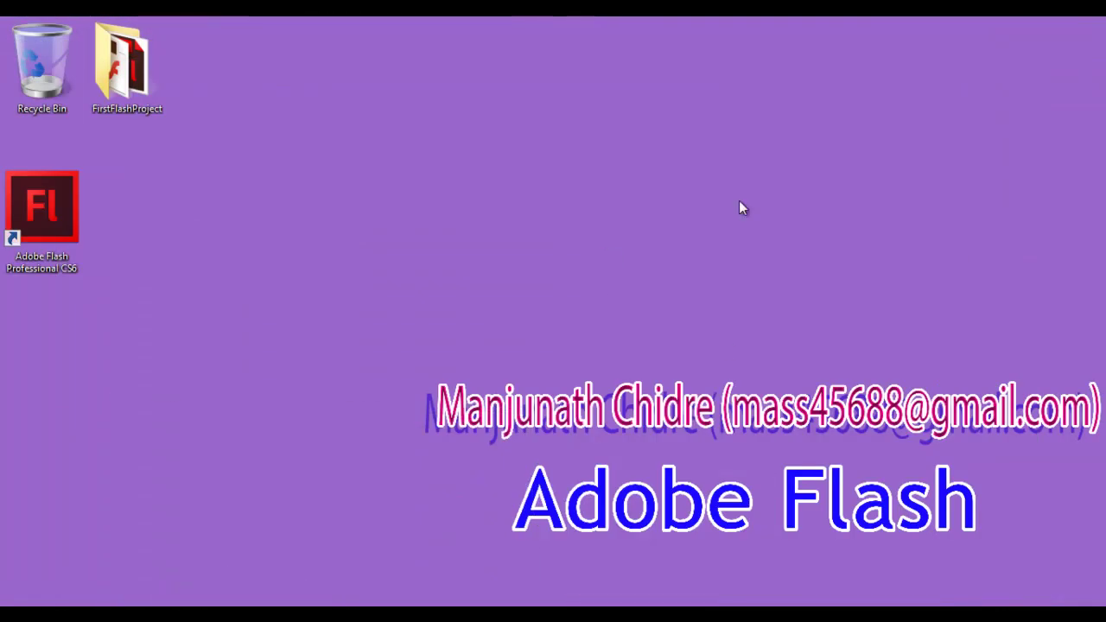